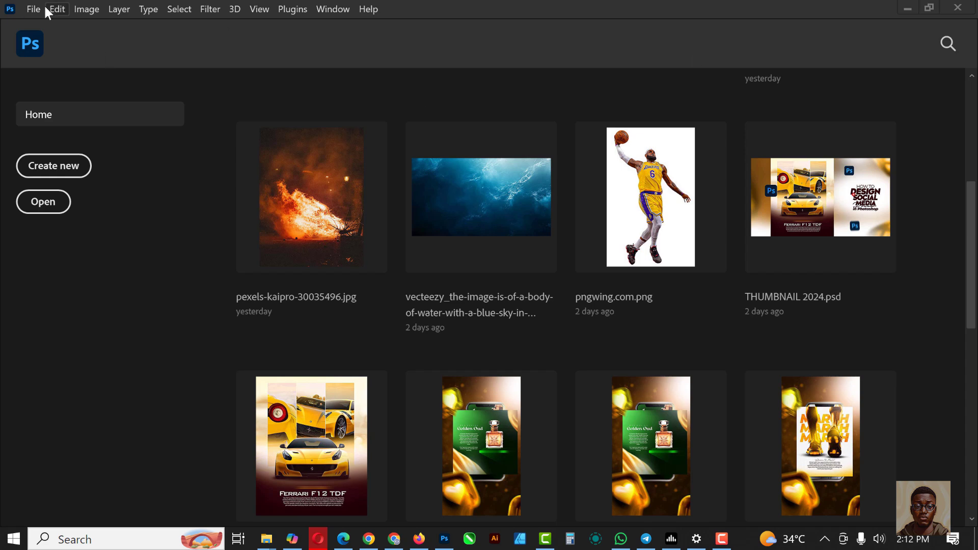
Create a new 4×5 in, 300 ppi document named 'Double exposure poster'
left_click(28, 9)
left_click(41, 24)
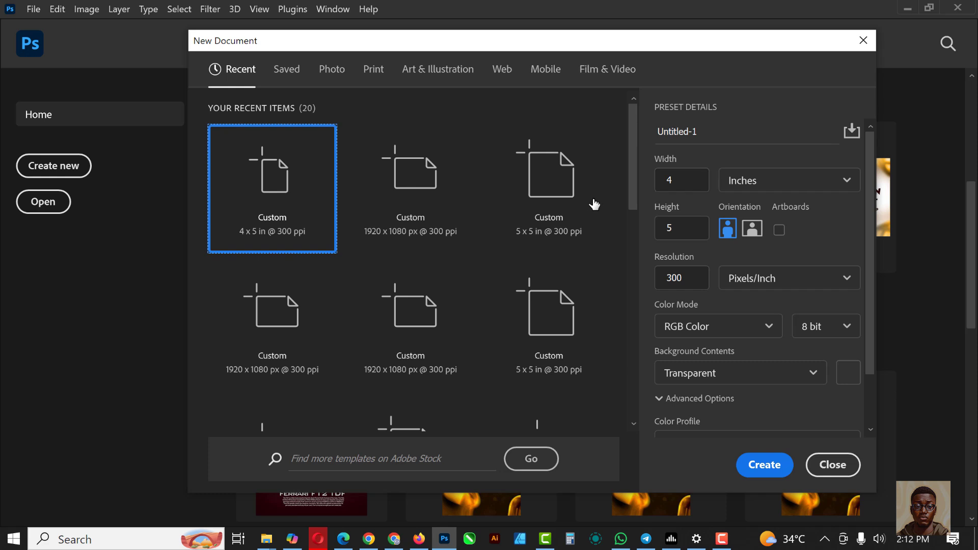
left_click(682, 179)
key("Tab")
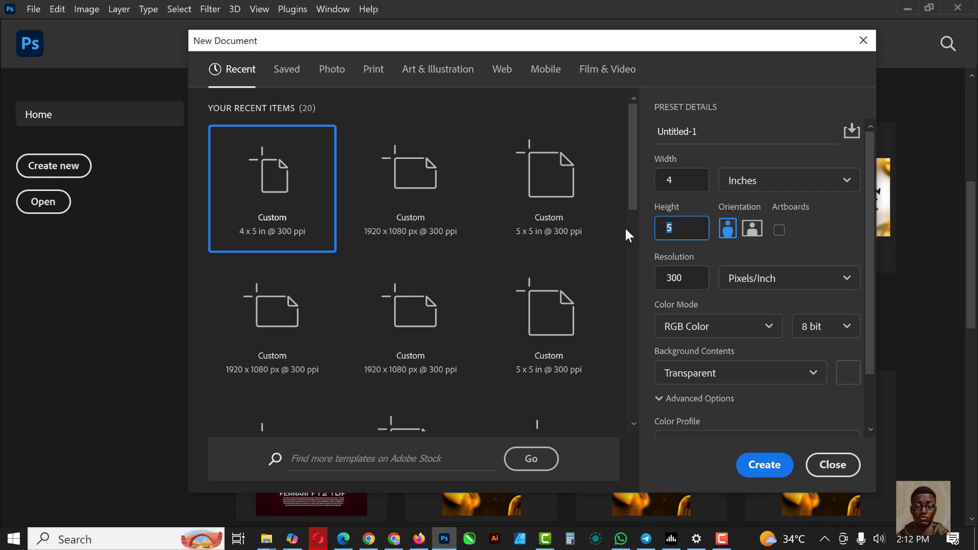
left_click_drag(717, 137, 645, 141)
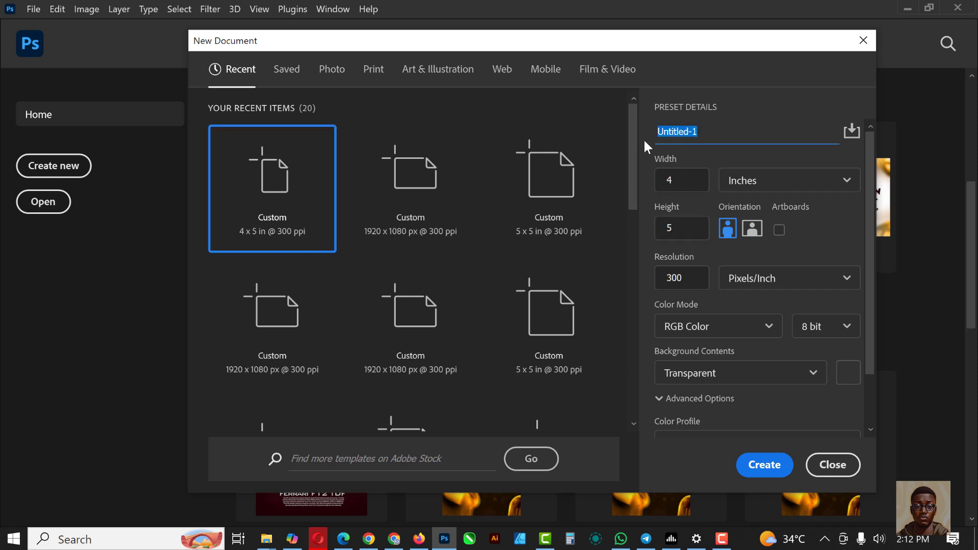
type("Double exposure poster")
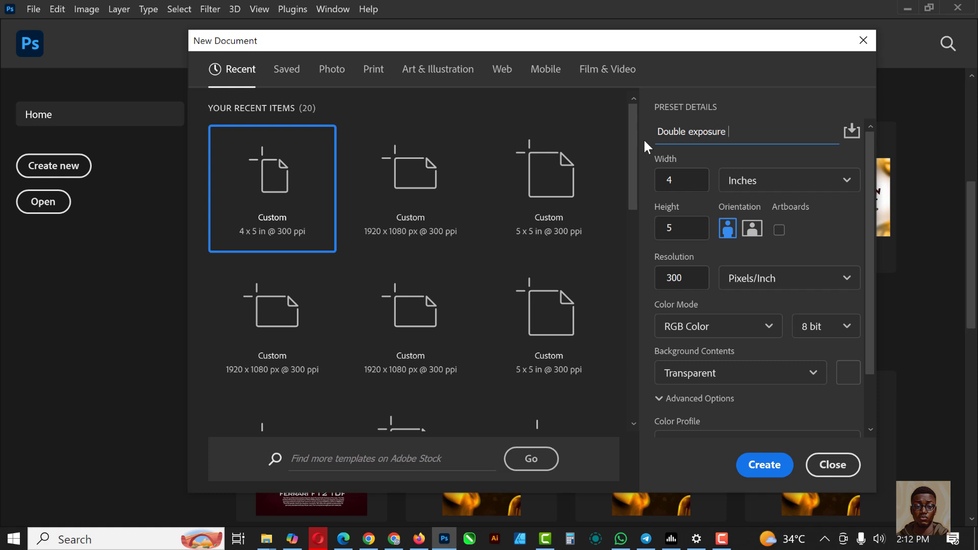
left_click(765, 465)
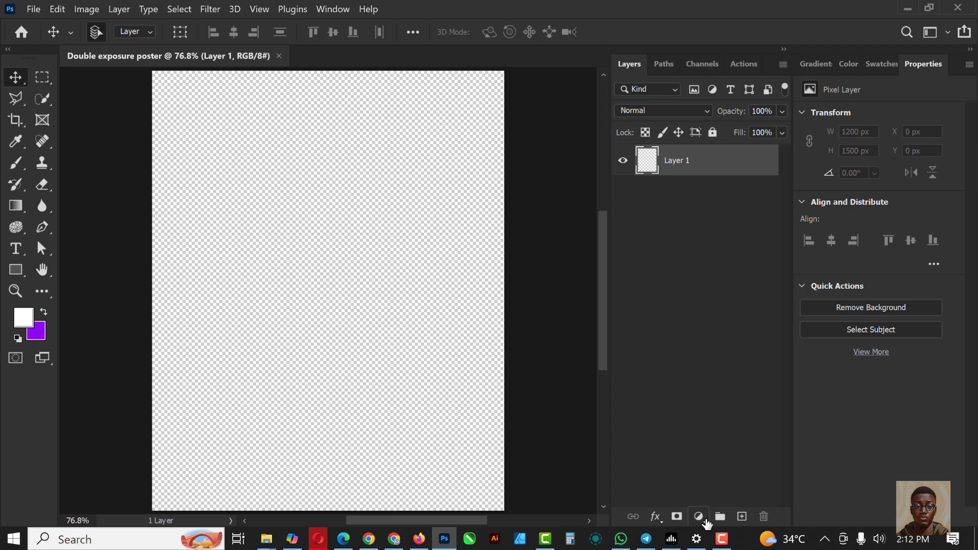
Add a white Solid Color fill layer
left_click(702, 517)
left_click(750, 251)
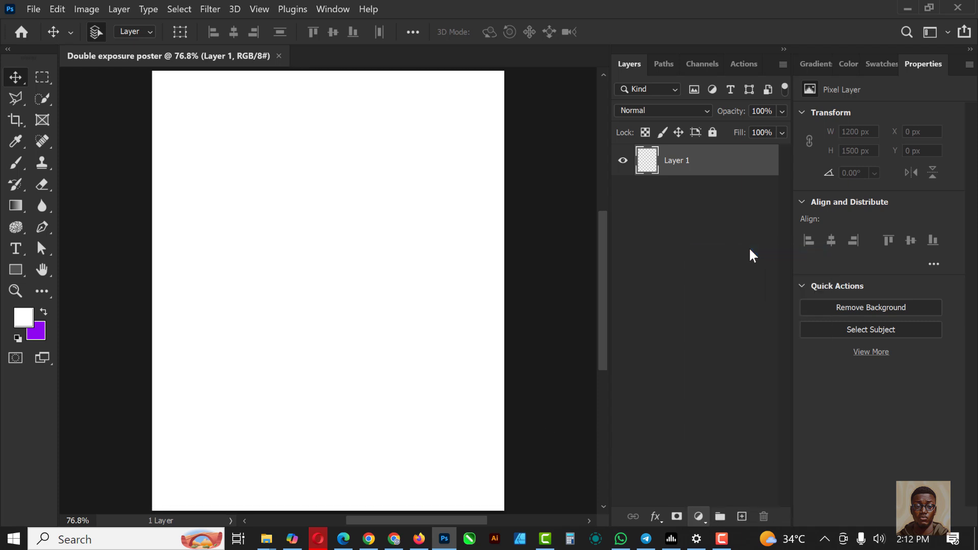
left_click(905, 115)
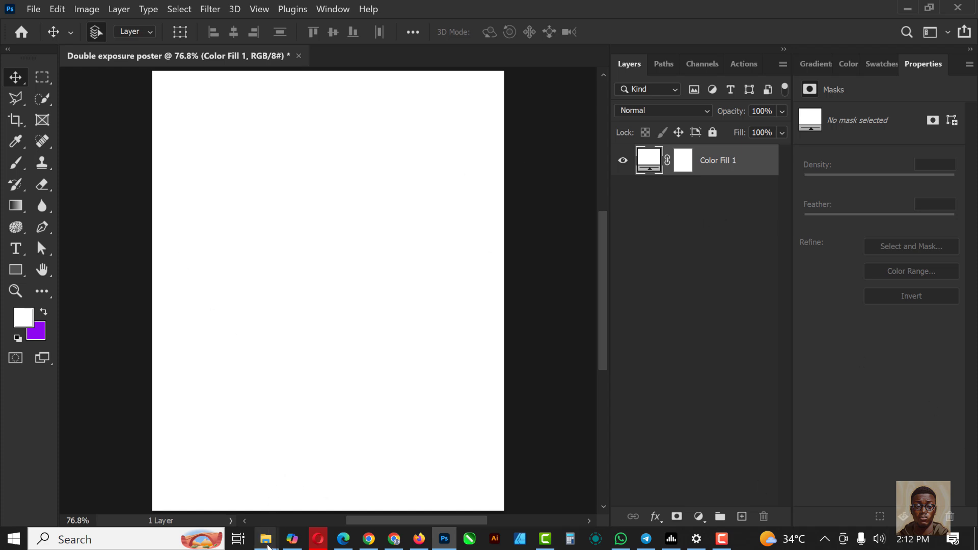
Drag the man's side-view photo from the DOUBLE EXPOSURE folder into the poster
mouse_move(266, 541)
left_click(225, 486)
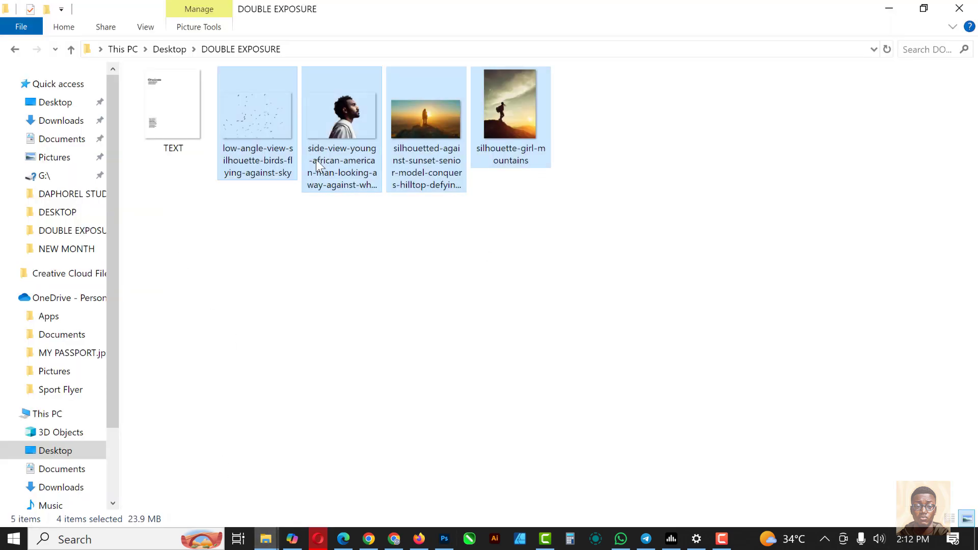
left_click(349, 130)
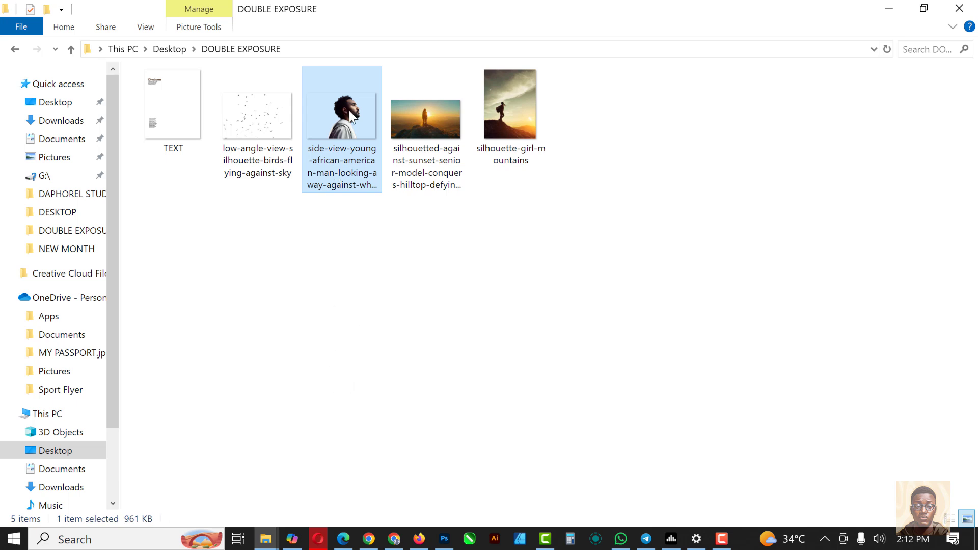
left_click_drag(355, 113, 326, 333)
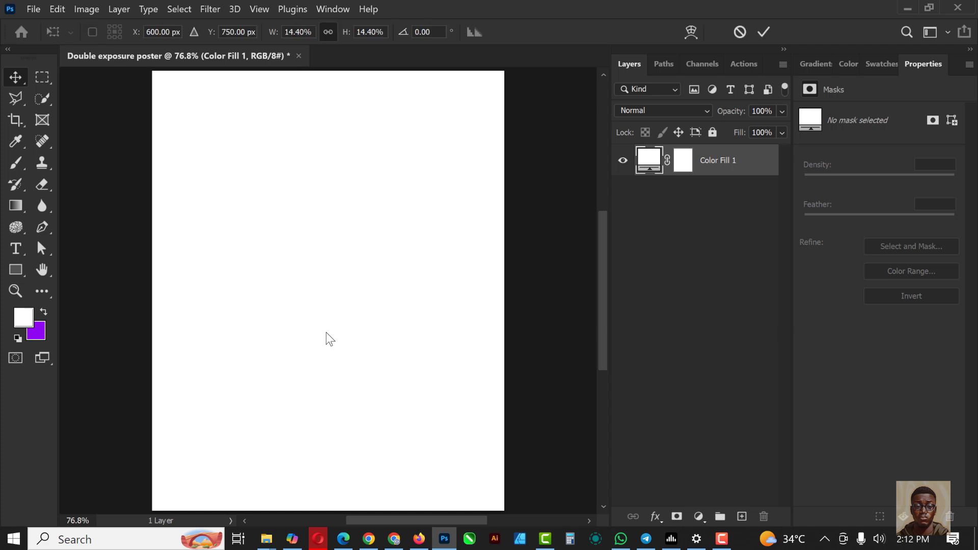
Flip the man's photo horizontally, commit its placement and convert it to a smart object
right_click(373, 228)
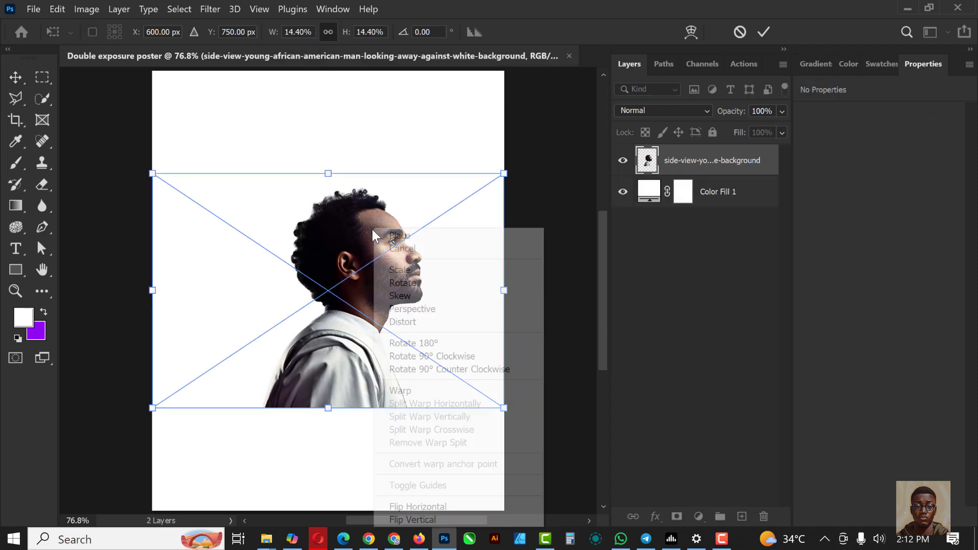
left_click(405, 506)
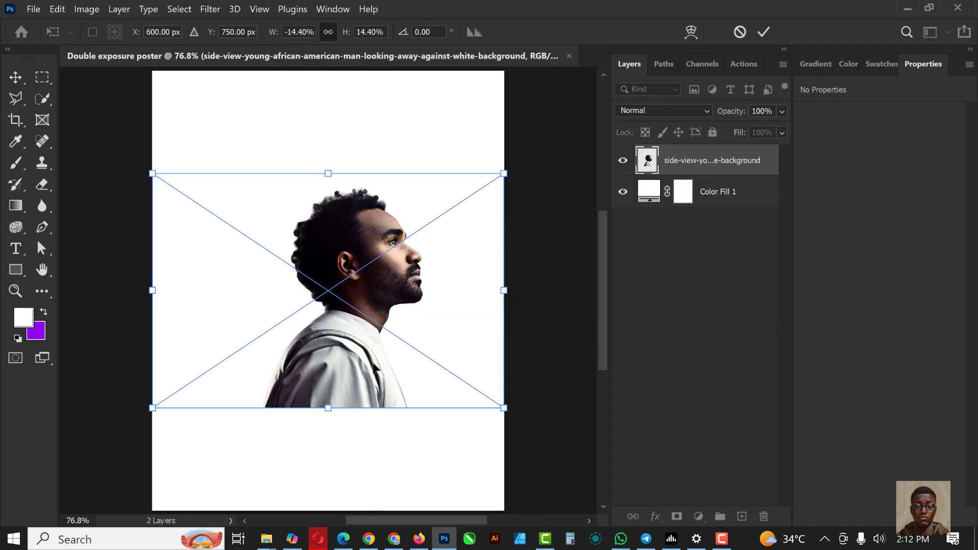
left_click_drag(383, 387, 399, 402)
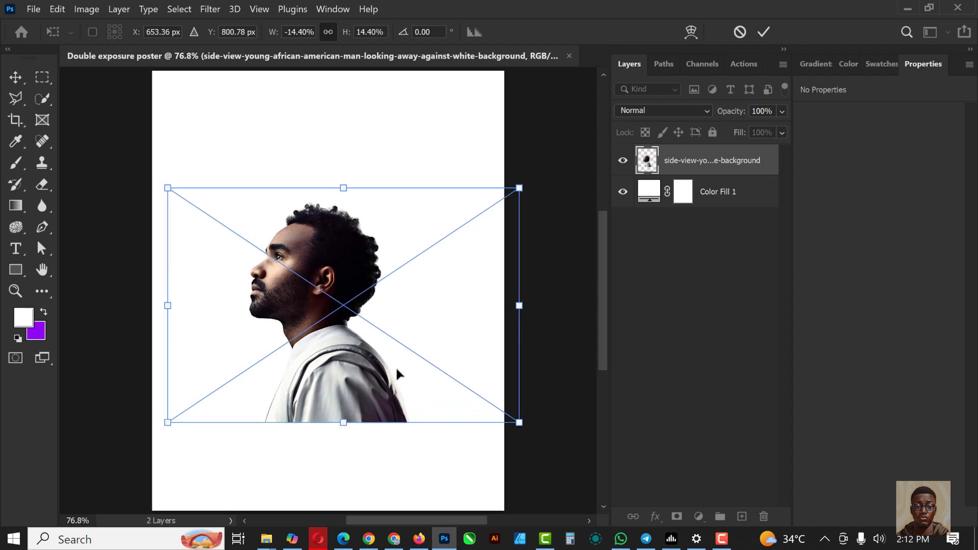
key("Return")
right_click(703, 164)
left_click(798, 156)
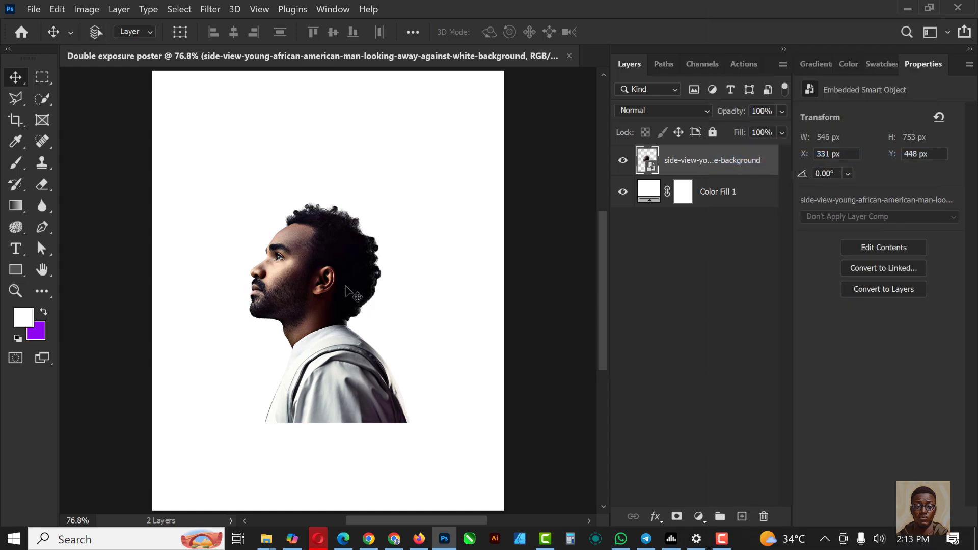
Scale the man's photo to about 167% at the canvas bottom and add a layer mask
key("ctrl+t")
scroll(346, 284, "down", 1)
left_click_drag(398, 400, 434, 450)
left_click_drag(348, 366, 355, 395)
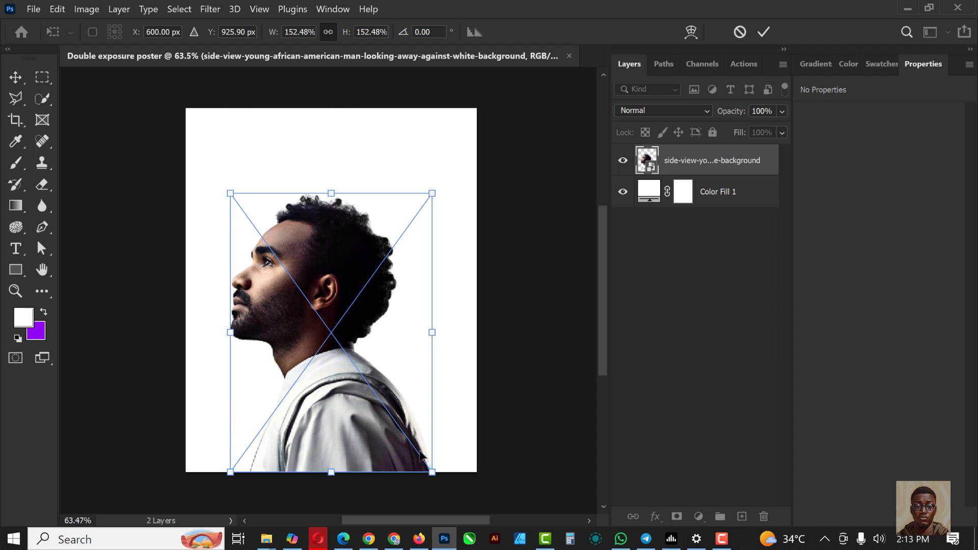
left_click_drag(433, 472, 439, 484)
left_click_drag(350, 447, 348, 435)
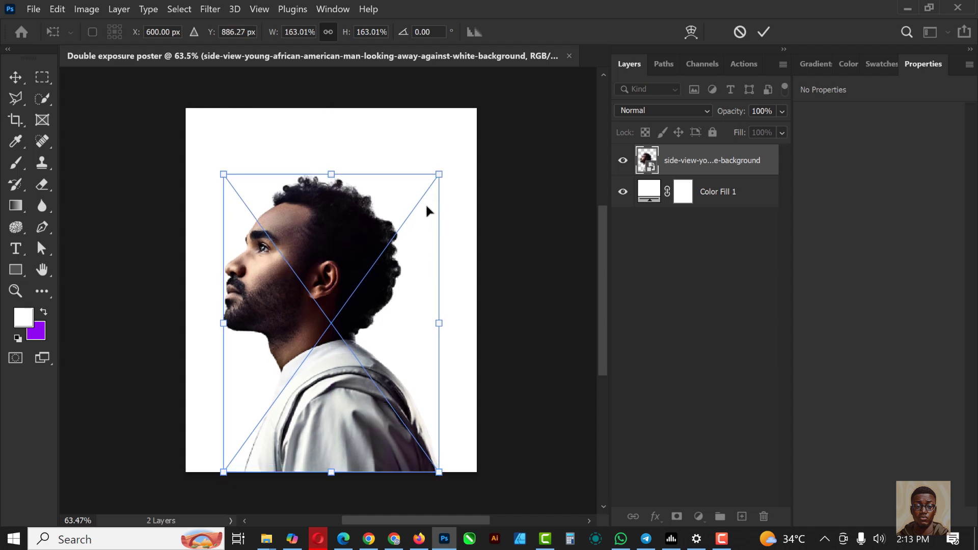
left_click_drag(447, 165, 450, 161)
left_click_drag(379, 245, 386, 245)
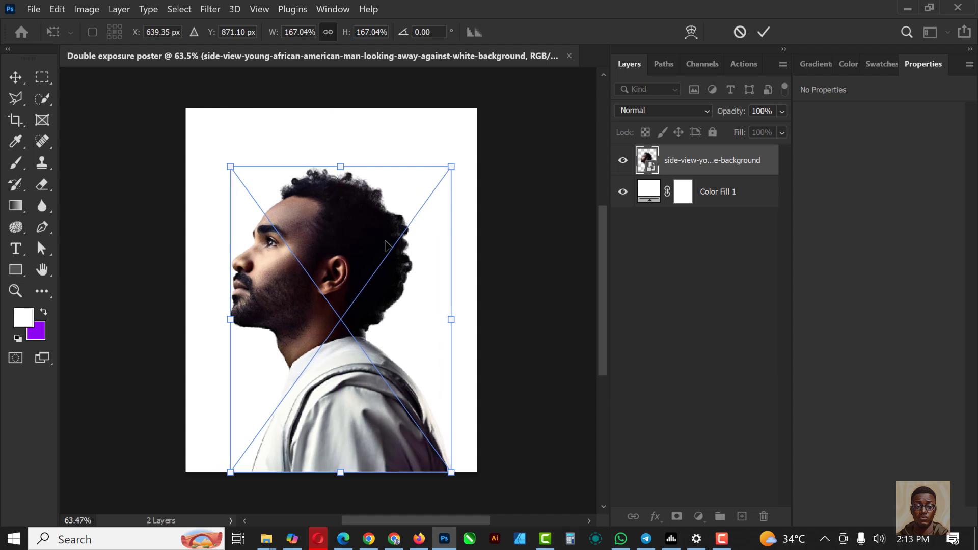
key("Return")
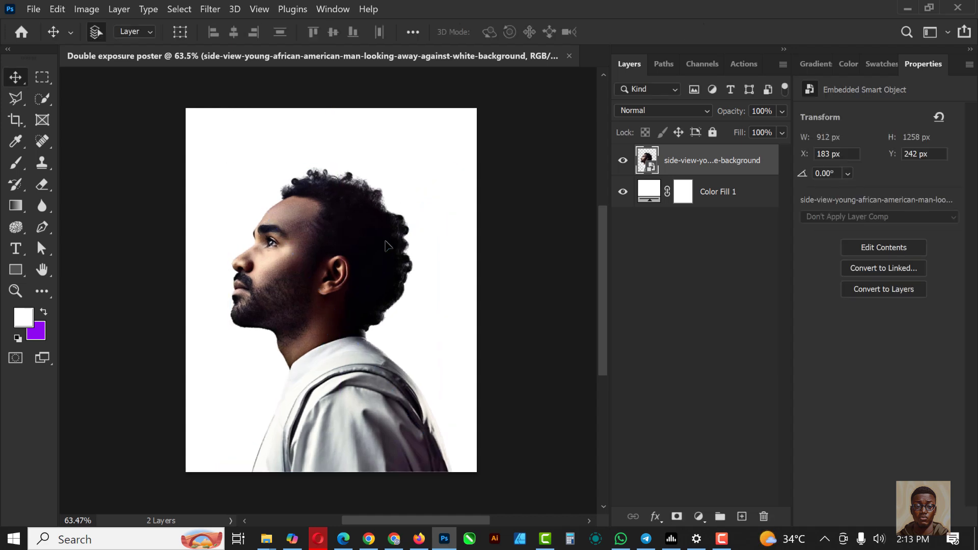
scroll(386, 245, "up", 1)
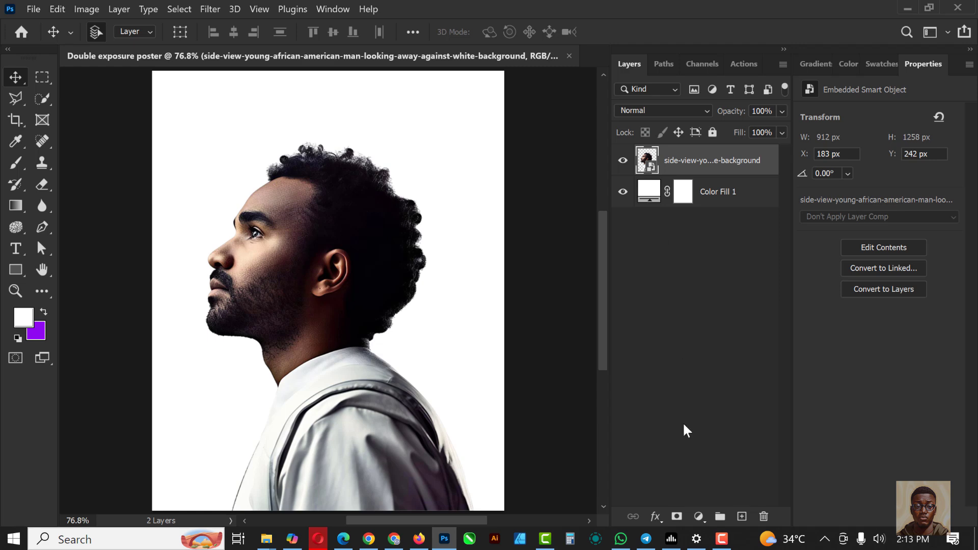
left_click(679, 517)
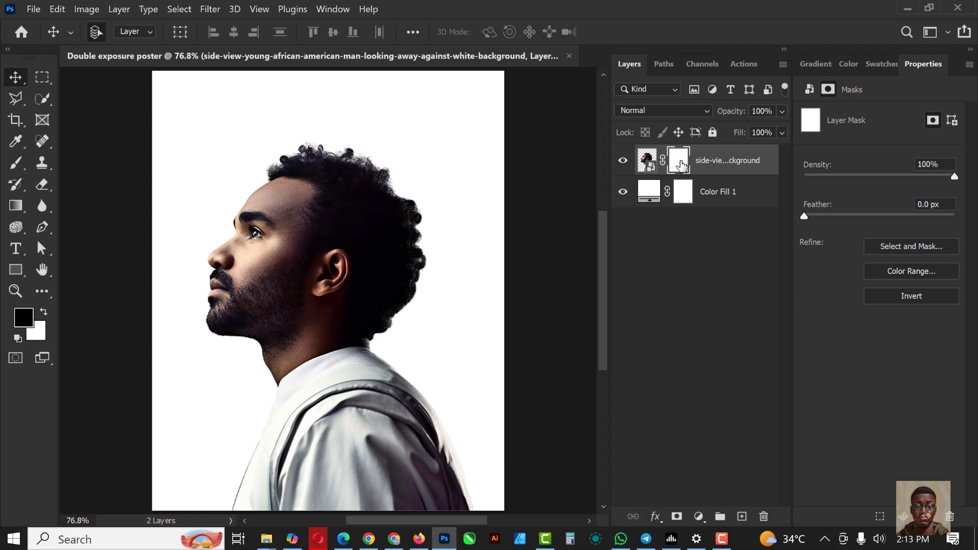
Paint black on the mask to fade the shoulder edges and back-of-hair curls into white
key("b")
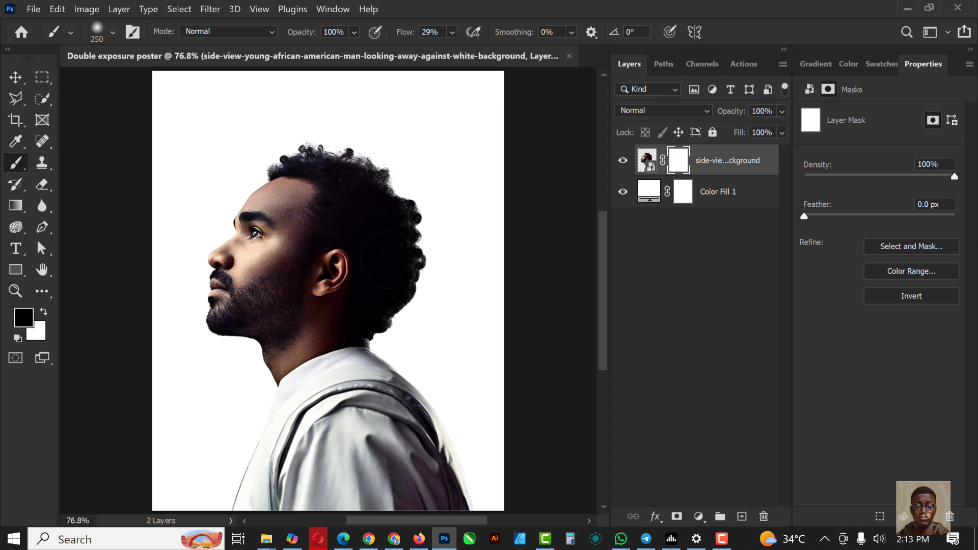
mouse_move(511, 505)
left_mouse_down()
mouse_move(436, 404)
mouse_move(454, 431)
mouse_move(465, 408)
left_mouse_up()
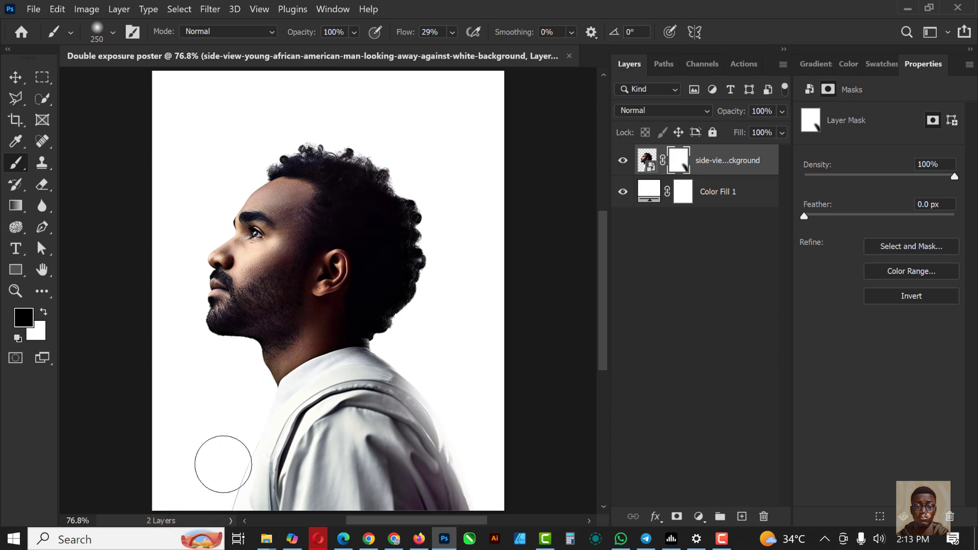
left_click_drag(234, 402, 240, 402)
mouse_move(422, 320)
left_mouse_down()
mouse_move(407, 337)
mouse_move(429, 318)
mouse_move(444, 183)
mouse_move(457, 341)
mouse_move(463, 164)
mouse_move(444, 340)
mouse_move(461, 233)
mouse_move(415, 348)
mouse_move(428, 313)
mouse_move(428, 324)
mouse_move(401, 344)
mouse_move(418, 367)
mouse_move(391, 341)
mouse_move(435, 338)
left_mouse_up()
mouse_move(449, 235)
left_mouse_down()
mouse_move(430, 179)
mouse_move(476, 258)
mouse_move(438, 148)
mouse_move(449, 219)
left_mouse_up()
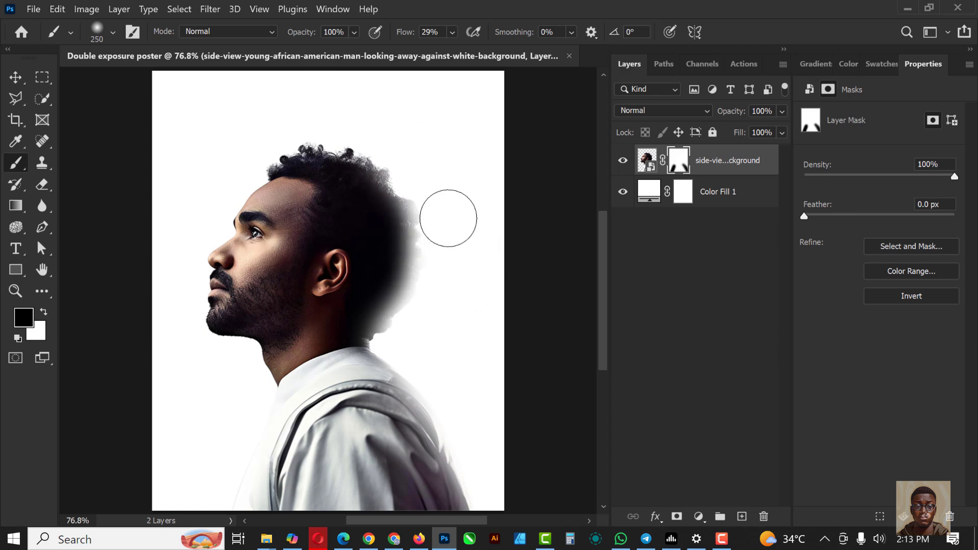
Select the man's photo layer and drag the sunset hilltop photo into the poster
left_click(15, 78)
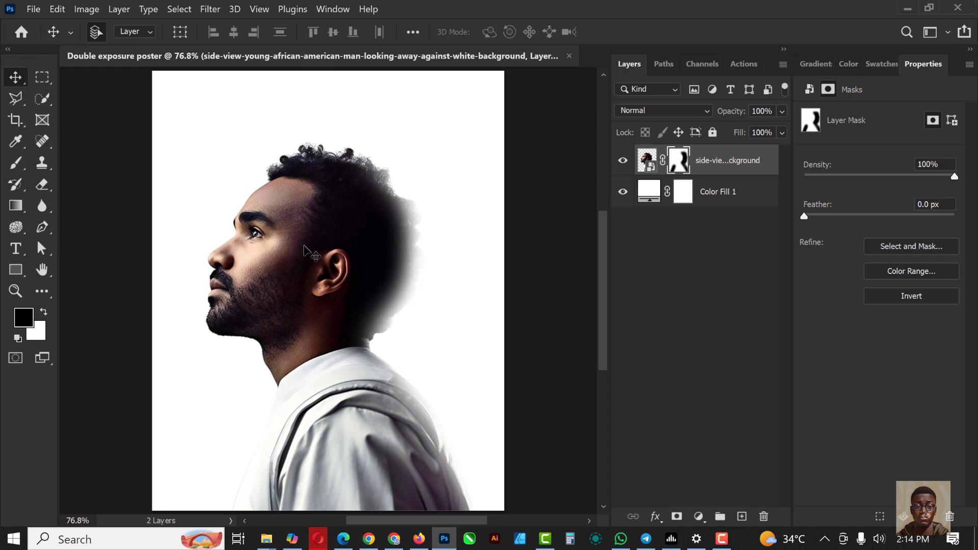
left_click(651, 161)
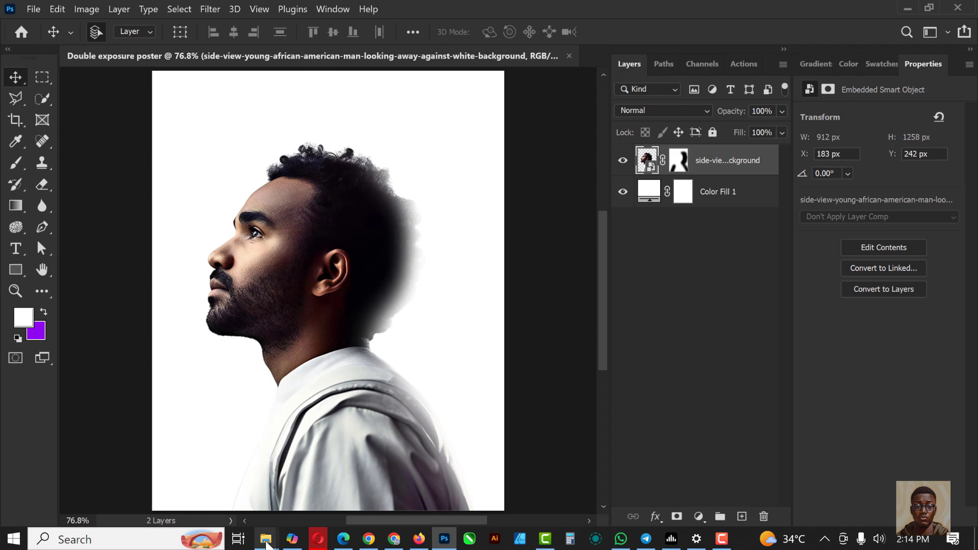
mouse_move(266, 542)
left_click(210, 472)
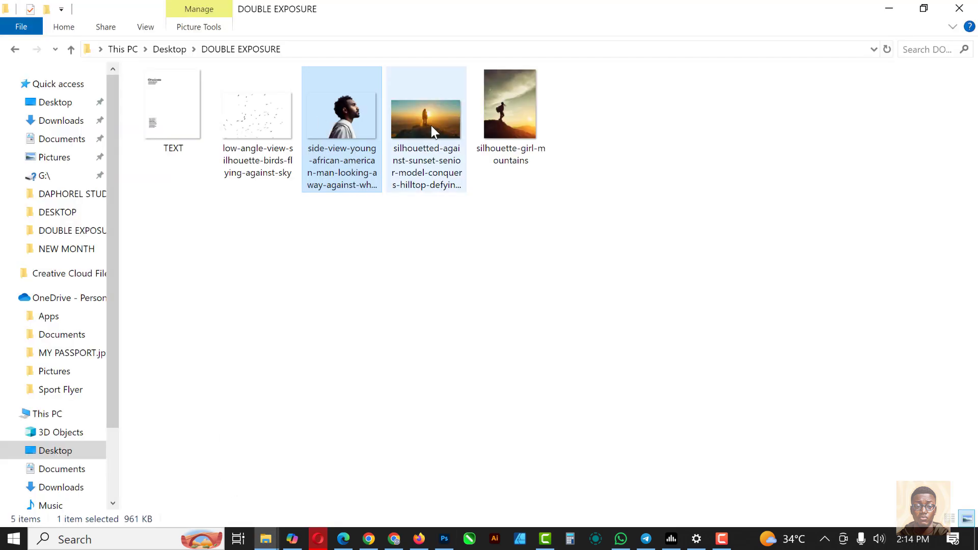
left_click(430, 122)
left_click_drag(429, 122, 354, 291)
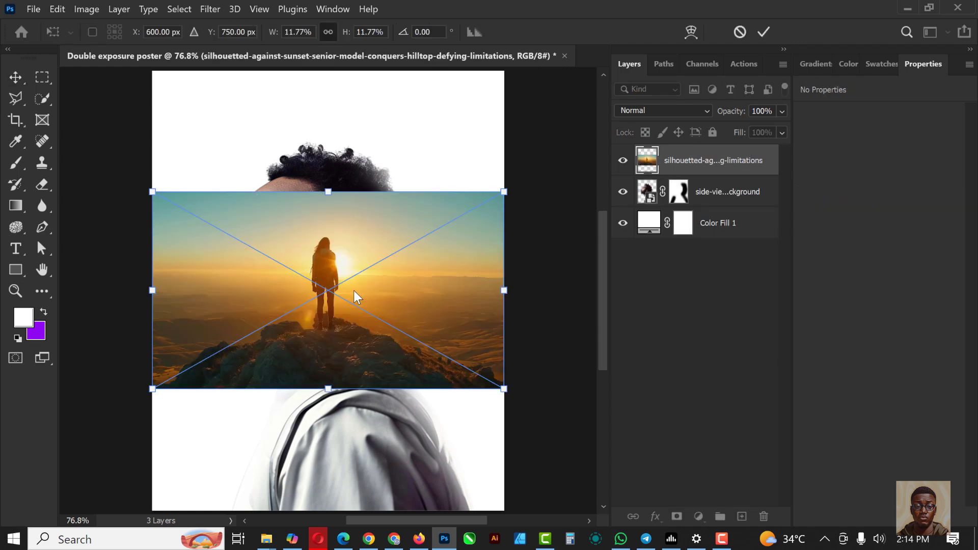
Move the sunset photo down, commit it, clip it to the man's silhouette and align it left
left_click_drag(359, 295, 359, 362)
key("Return")
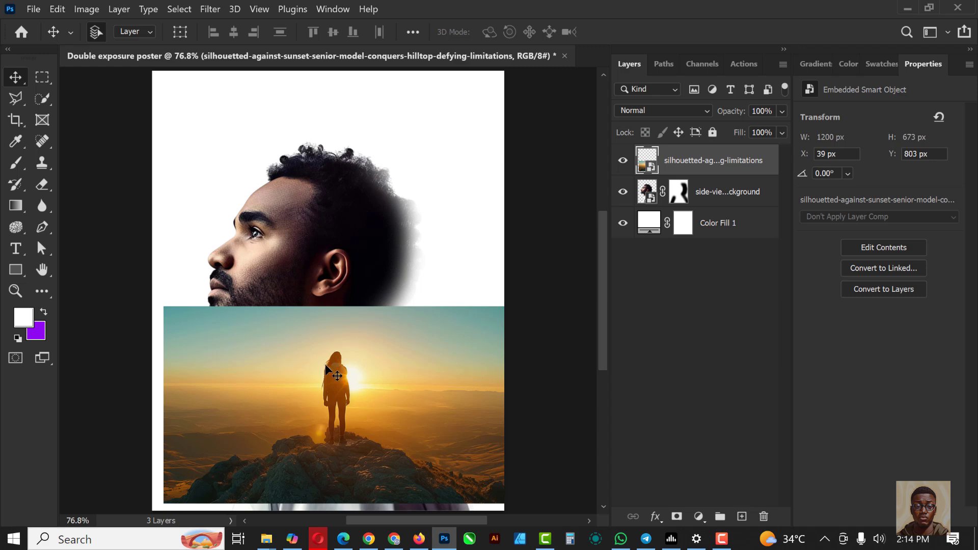
right_click(721, 167)
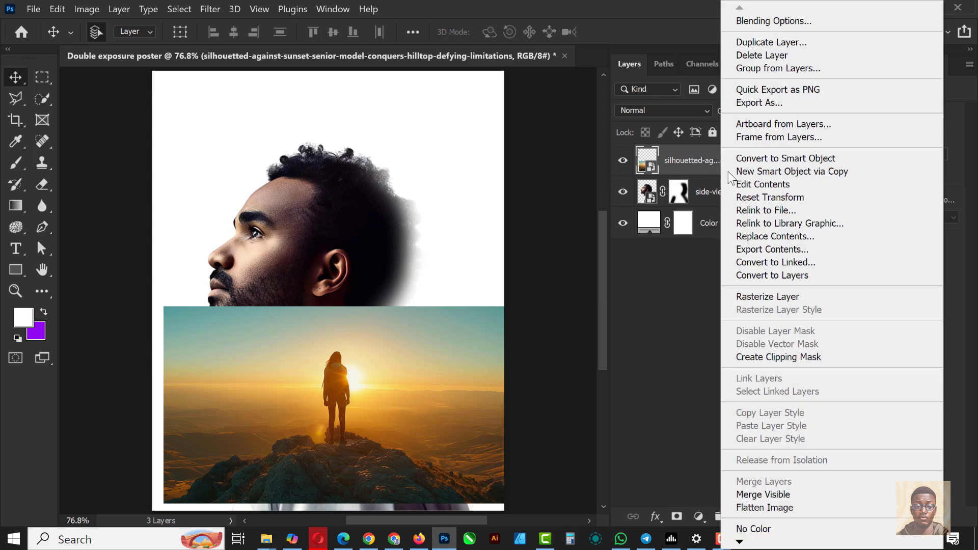
left_click(776, 355)
mouse_move(341, 378)
left_mouse_down()
mouse_move(335, 363)
mouse_move(332, 381)
left_mouse_up()
Enlarge the sunset photo slightly to 1374 × 770 px across the chest
key("ctrl+t")
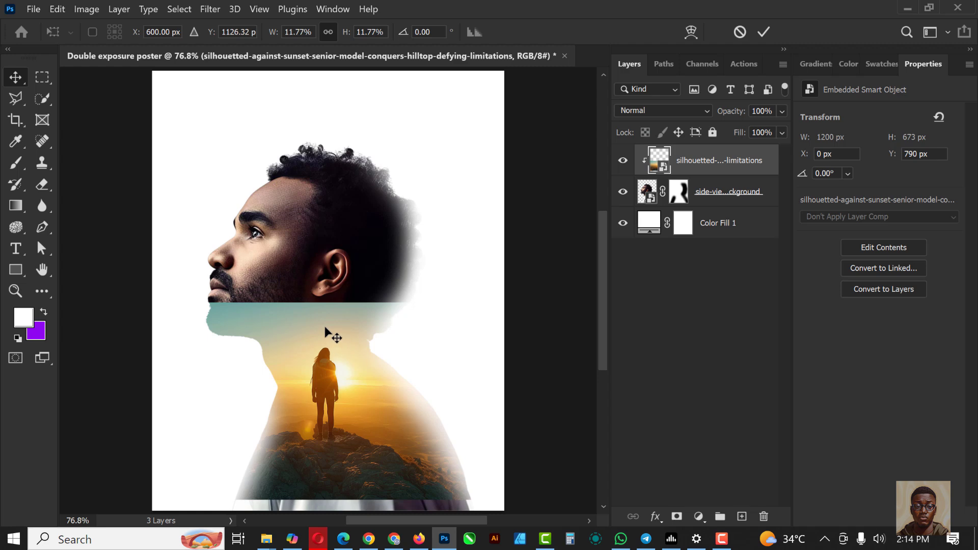
scroll(325, 334, "down", 3)
left_click_drag(458, 306, 466, 278)
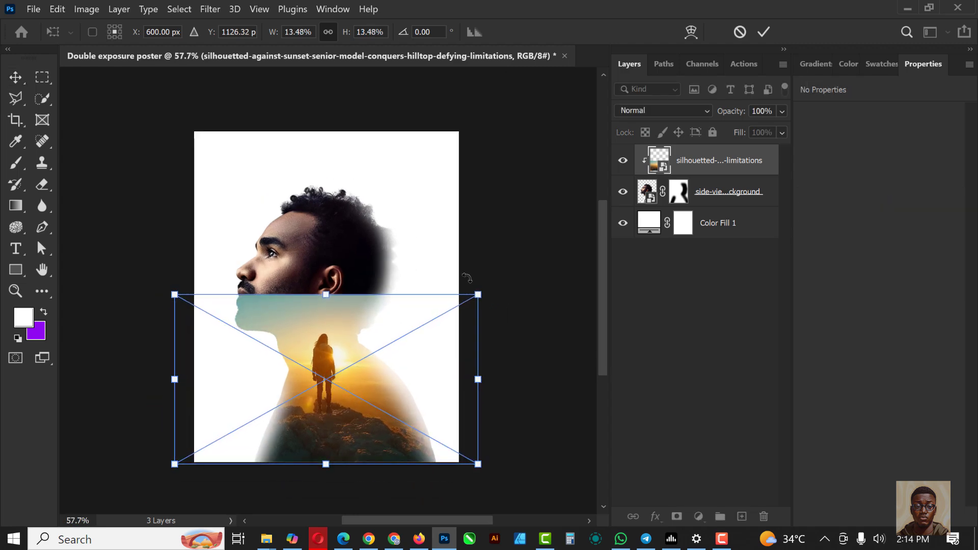
key("Return")
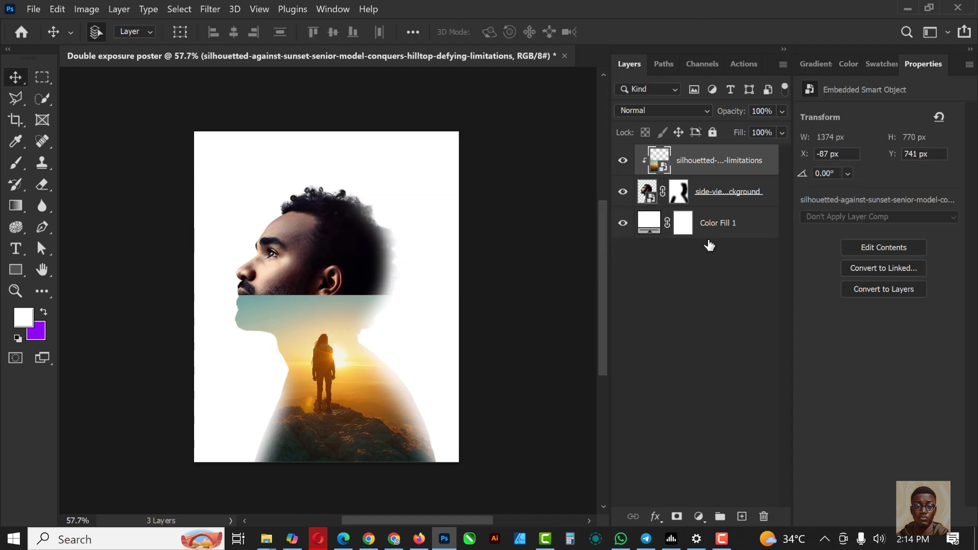
Mask the sunset photo off the chin and jaw, then enlarge the brush to 600
left_click(676, 519)
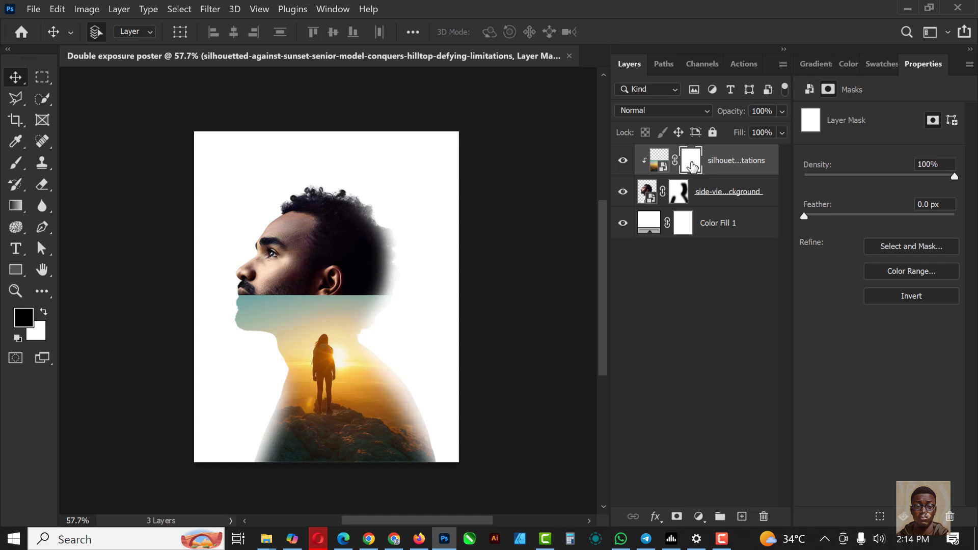
key("b")
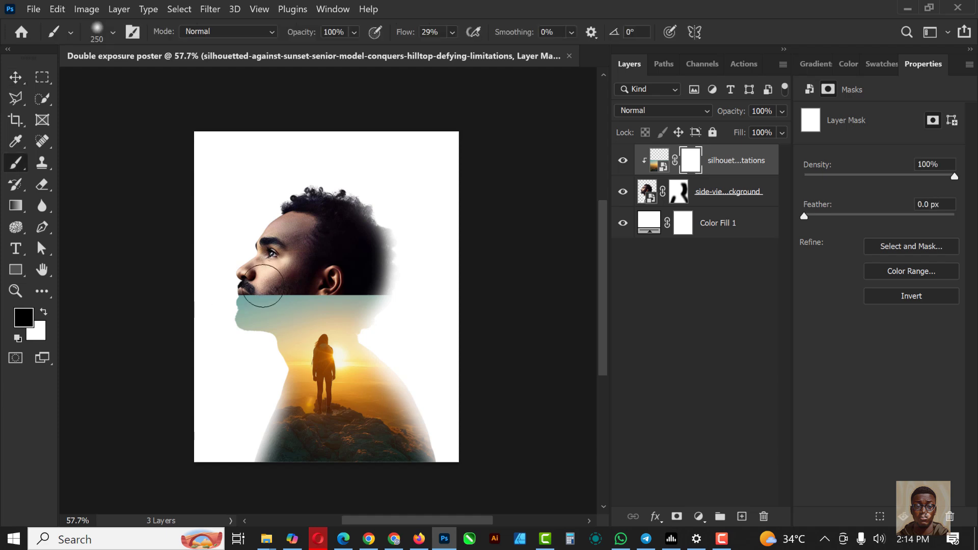
mouse_move(246, 315)
left_mouse_down()
mouse_move(321, 300)
mouse_move(238, 309)
mouse_move(247, 324)
mouse_move(230, 313)
mouse_move(321, 289)
mouse_move(443, 285)
mouse_move(393, 295)
mouse_move(411, 310)
mouse_move(394, 295)
mouse_move(376, 327)
mouse_move(386, 296)
mouse_move(262, 310)
mouse_move(274, 320)
mouse_move(305, 290)
mouse_move(269, 319)
mouse_move(256, 350)
mouse_move(267, 353)
mouse_move(250, 371)
left_mouse_up()
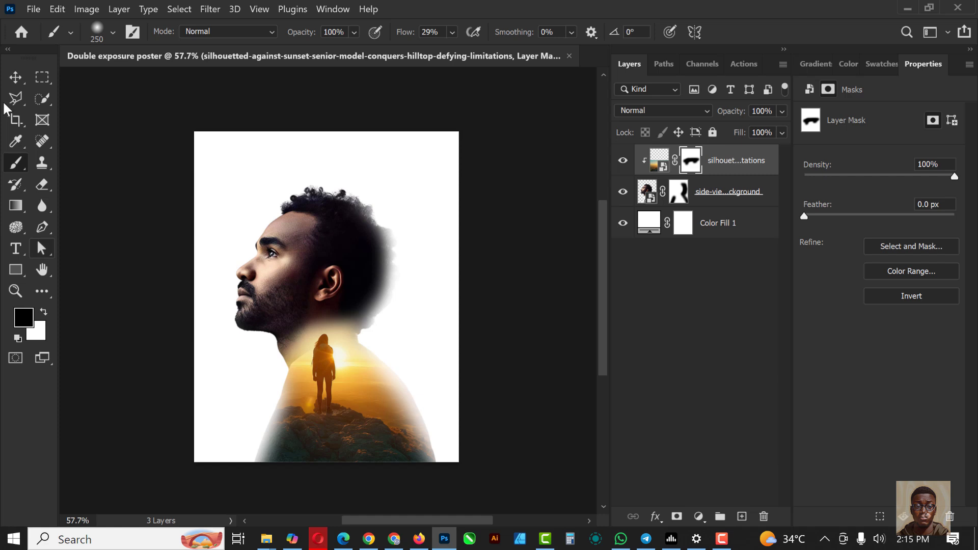
left_click(452, 31)
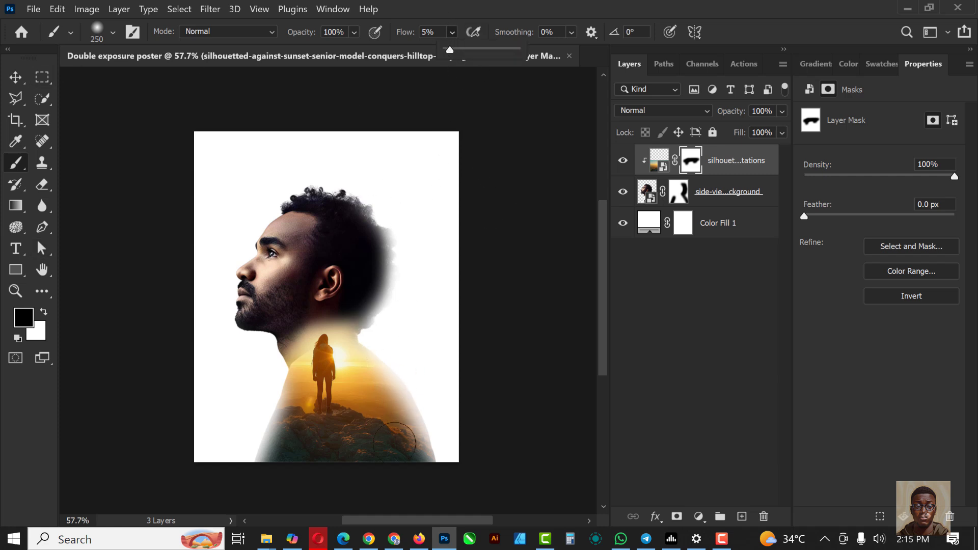
key("Return")
key("bracketright")
key("bracketright")
key("bracketright")
key("bracketright")
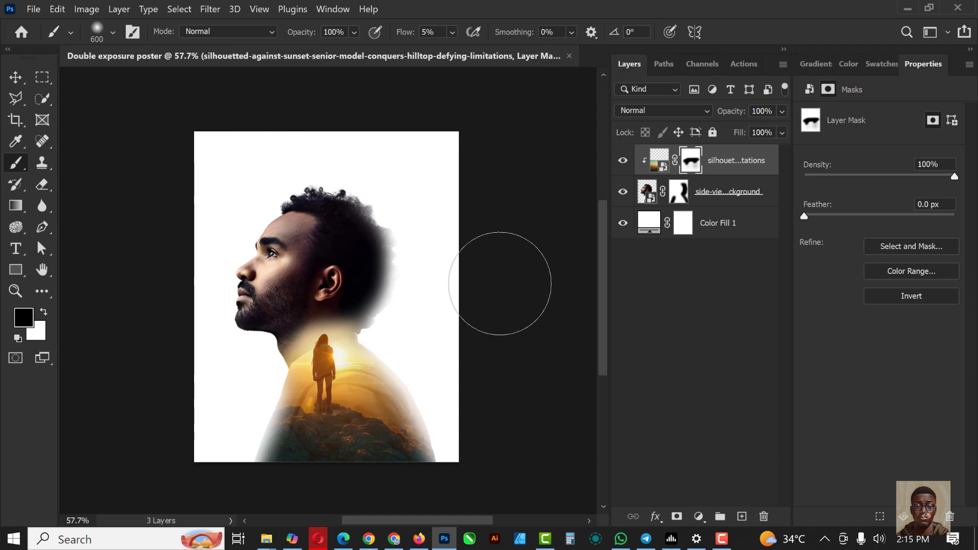
left_click(16, 77)
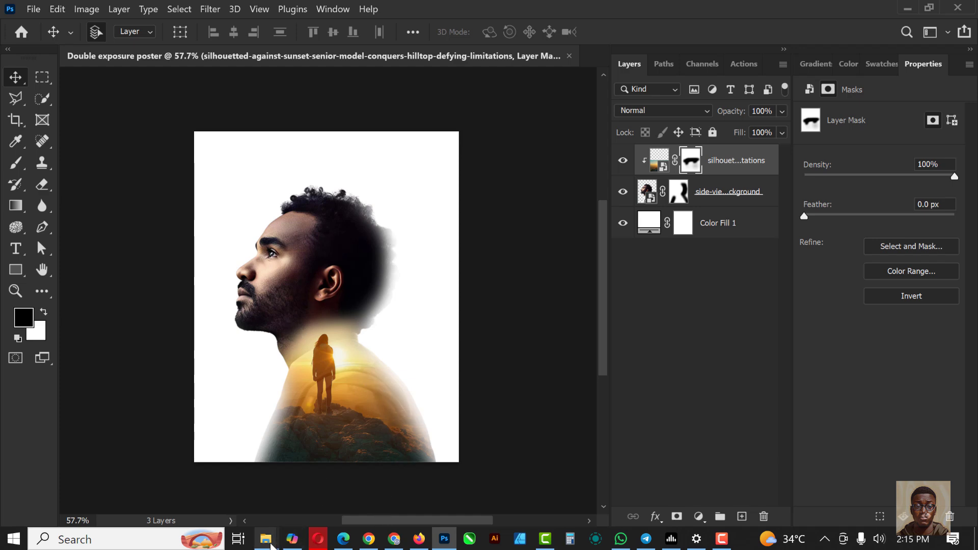
Drag the silhouette-girl-mountains photo from the DOUBLE EXPOSURE folder into the poster
mouse_move(266, 539)
left_click(193, 466)
left_click_drag(508, 125, 362, 211)
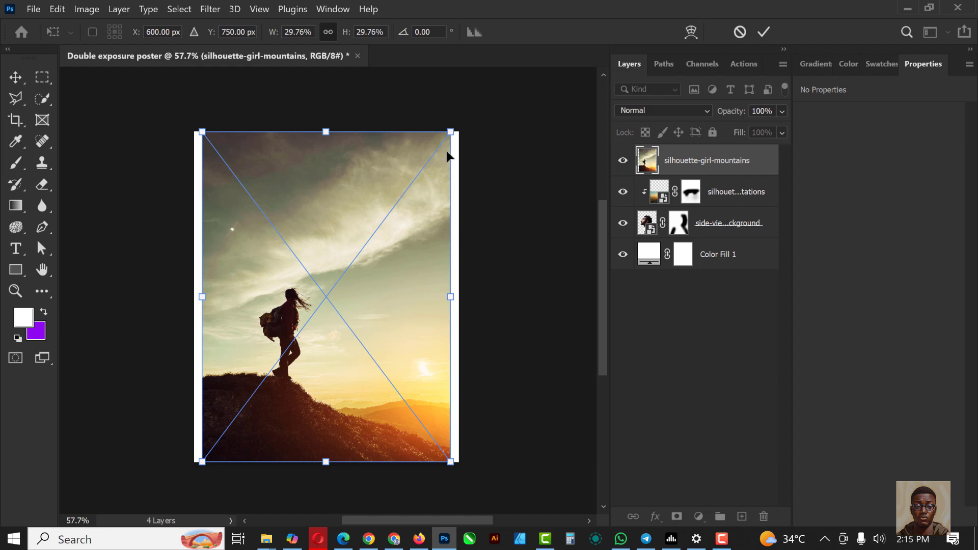
Shrink the mountain photo to 615 × 821 px over the back of the head
left_click_drag(440, 156, 411, 218)
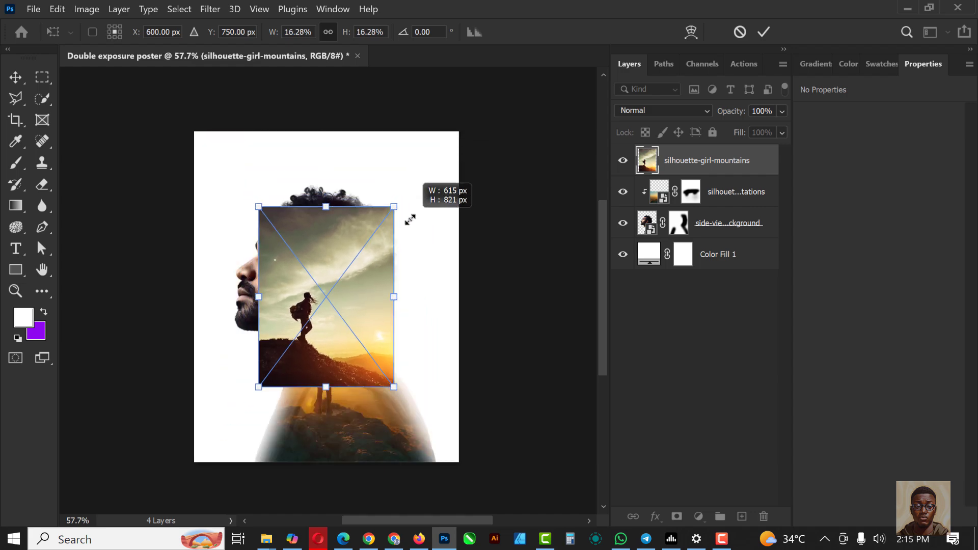
left_click_drag(365, 306, 383, 255)
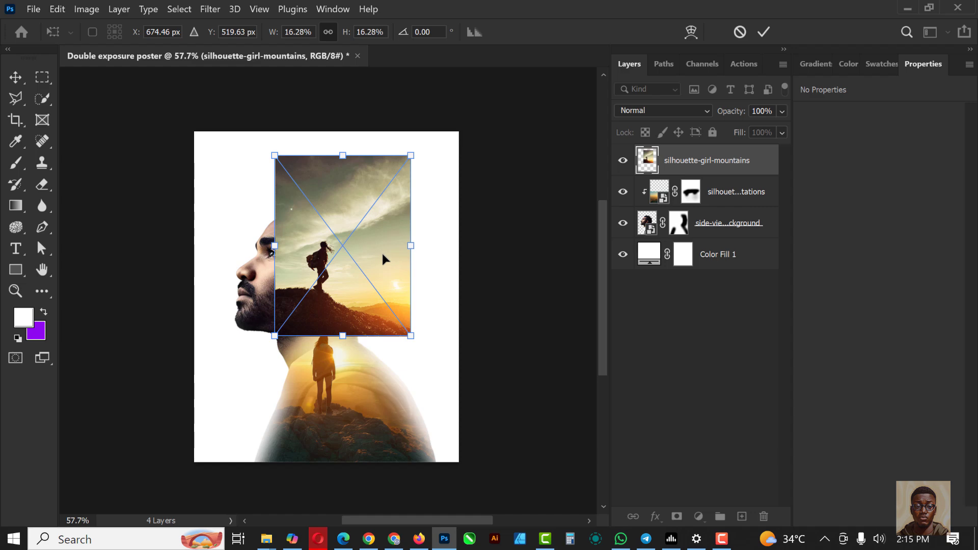
key("Return")
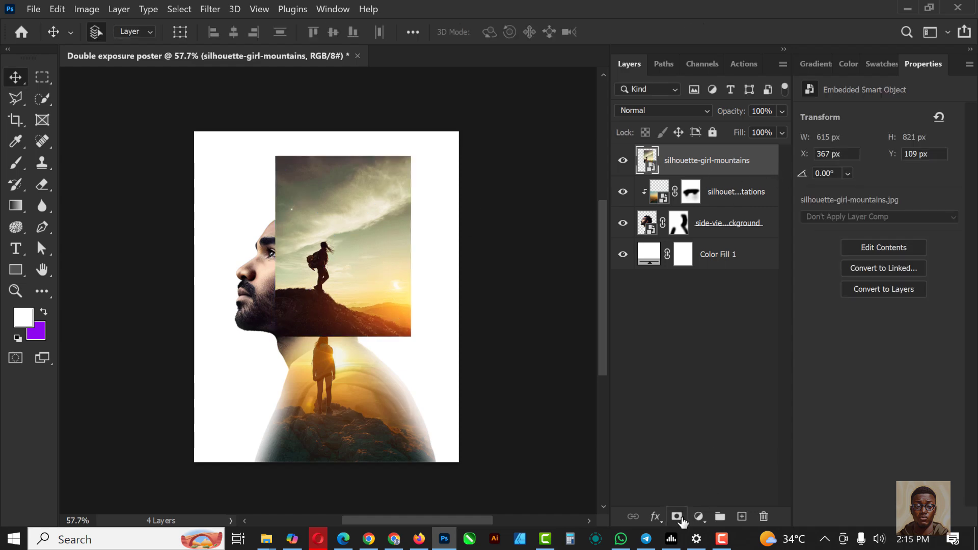
Add a layer mask to the mountain photo and clip it to the man's silhouette
left_click(679, 518)
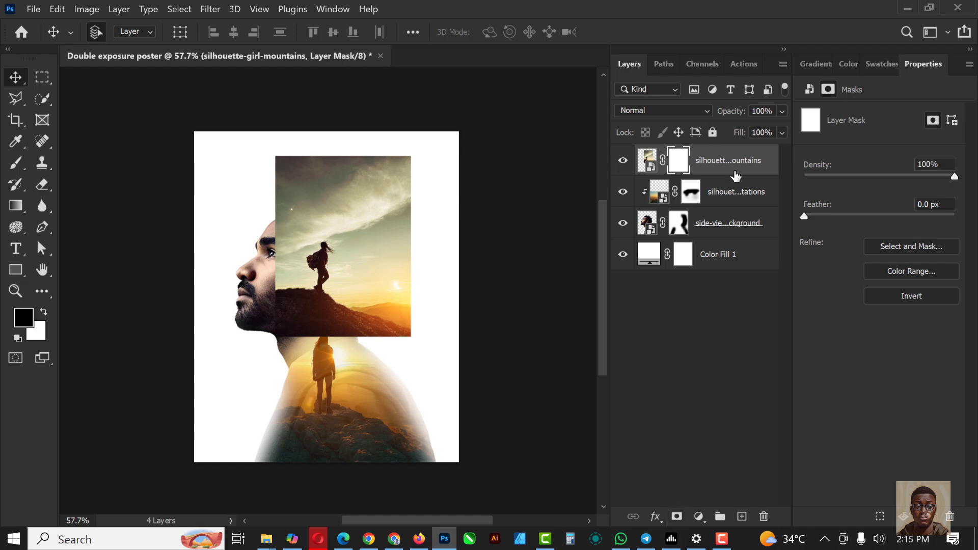
right_click(735, 176)
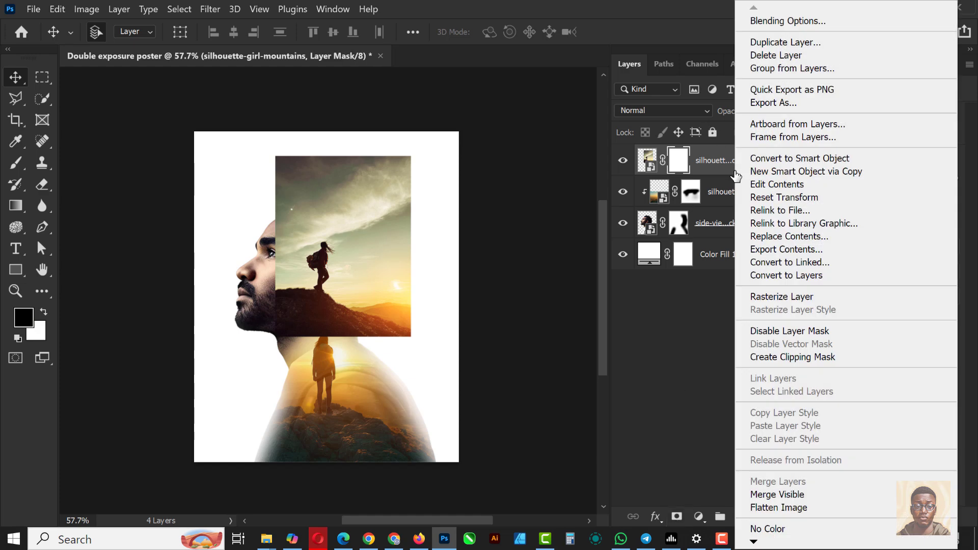
left_click(785, 359)
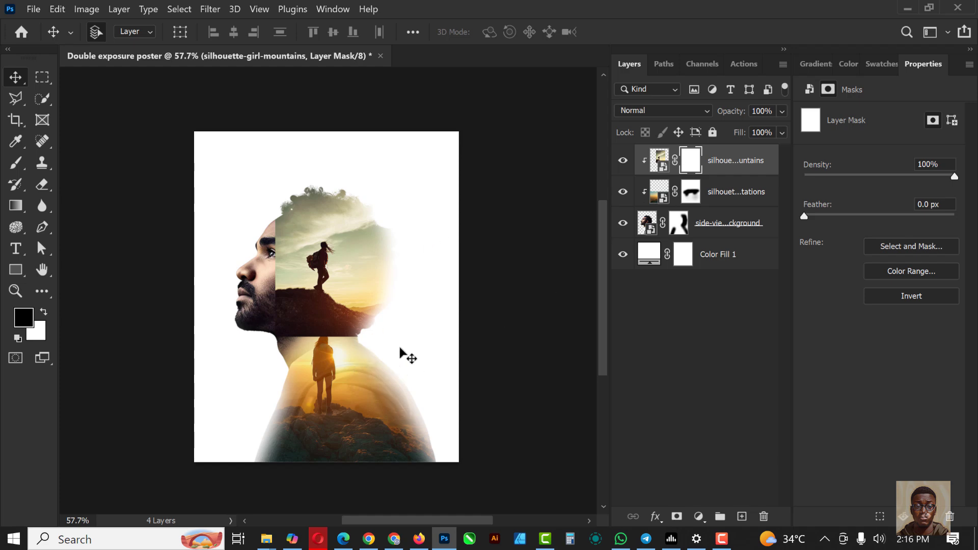
Paint the mountain mask with a 300 px brush, dropping to 6% flow, to reveal neck, face and cheek
key("b")
left_click(450, 33)
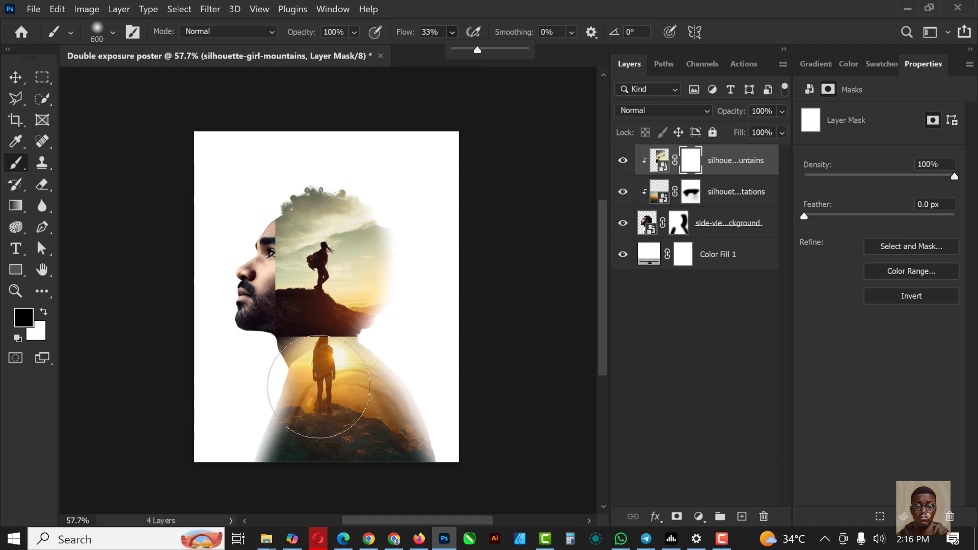
key("bracketleft")
key("bracketleft")
key("bracketleft")
mouse_move(340, 346)
left_mouse_down()
mouse_move(284, 359)
mouse_move(387, 347)
mouse_move(369, 344)
mouse_move(361, 358)
mouse_move(322, 358)
mouse_move(395, 340)
mouse_move(286, 354)
mouse_move(368, 352)
mouse_move(300, 375)
mouse_move(302, 333)
left_mouse_up()
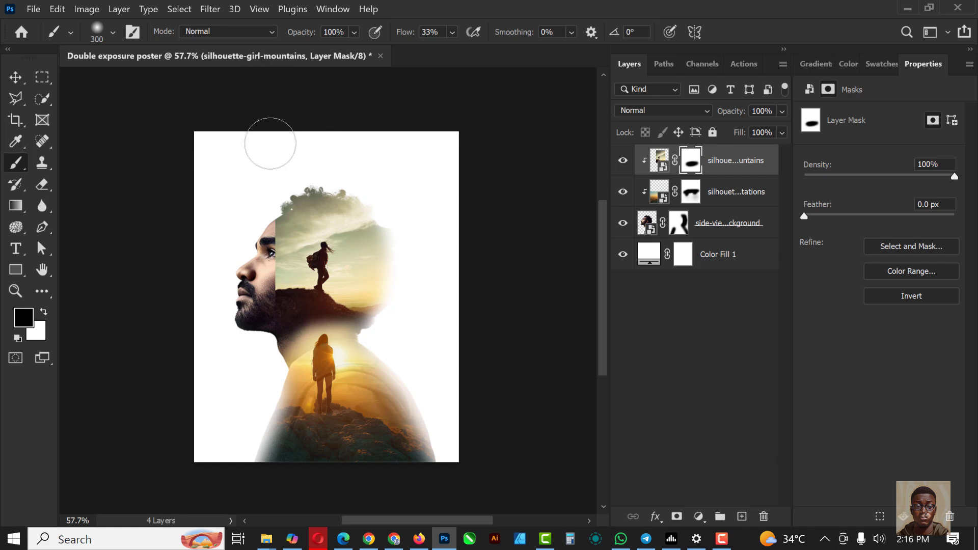
mouse_move(277, 206)
left_mouse_down()
mouse_move(264, 229)
mouse_move(267, 313)
mouse_move(243, 284)
mouse_move(233, 313)
left_mouse_up()
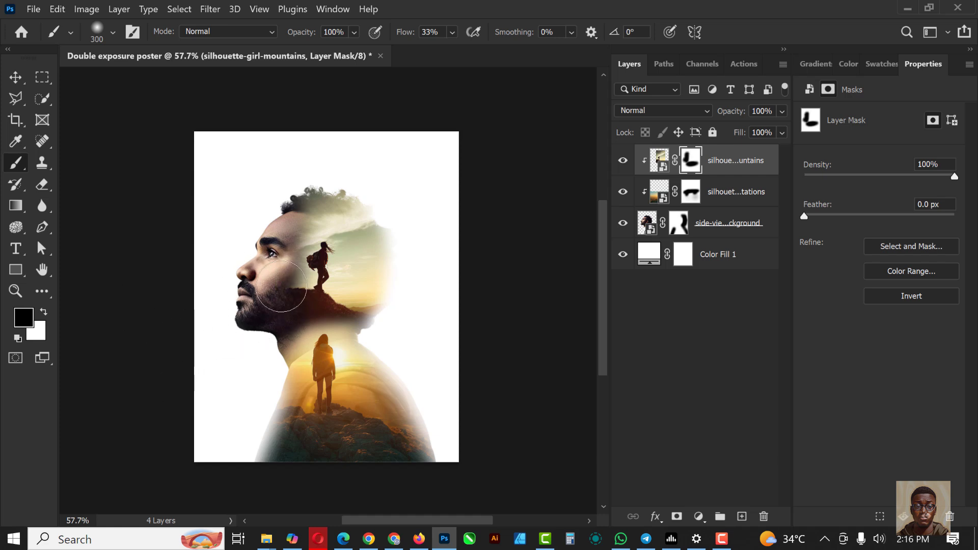
left_click(451, 34)
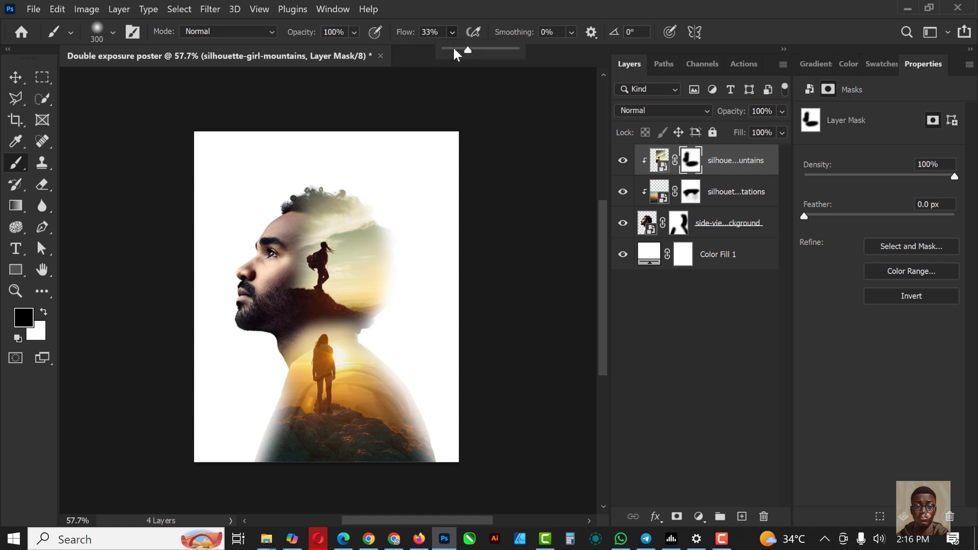
left_click_drag(453, 48, 448, 49)
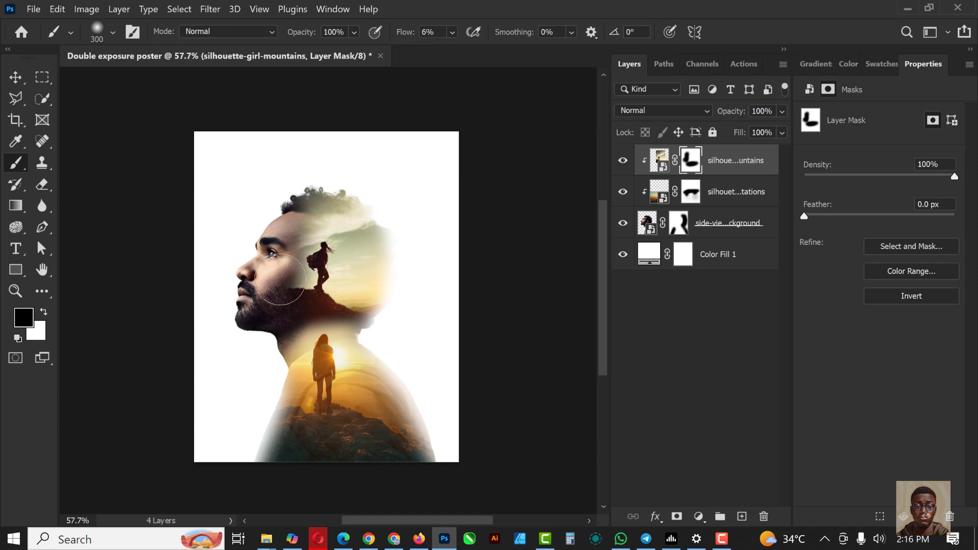
left_click_drag(292, 288, 297, 283)
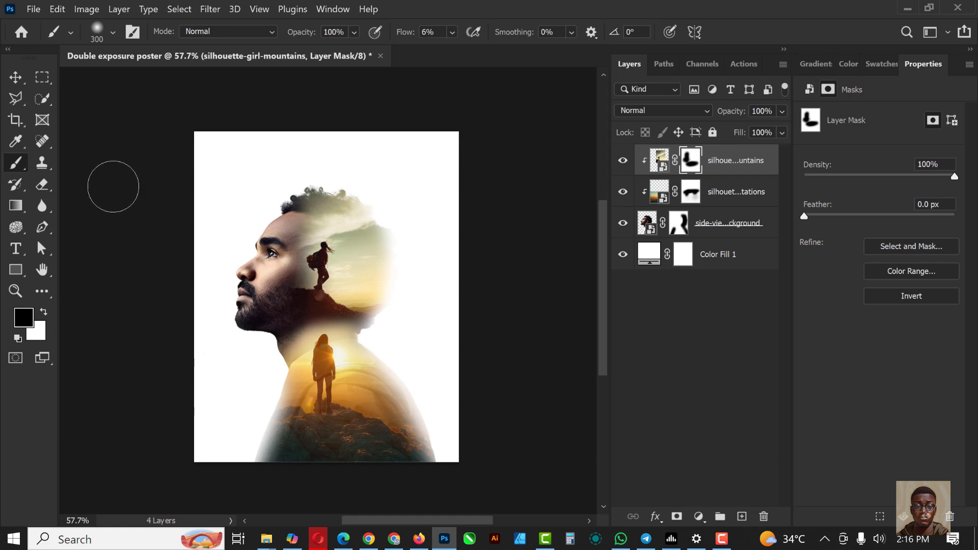
left_click(16, 77)
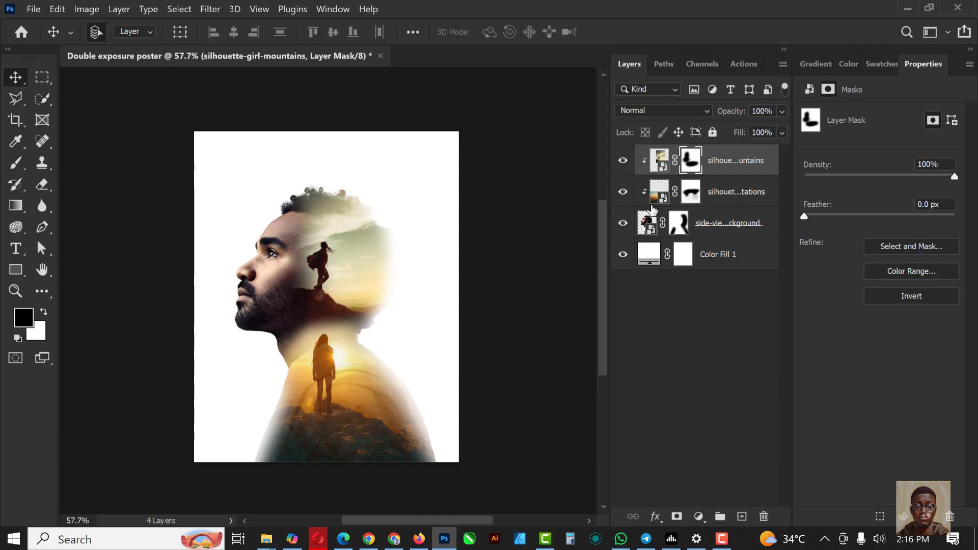
Duplicate the mountain photo layer and enlarge the copy to cover the head
key("ctrl+j")
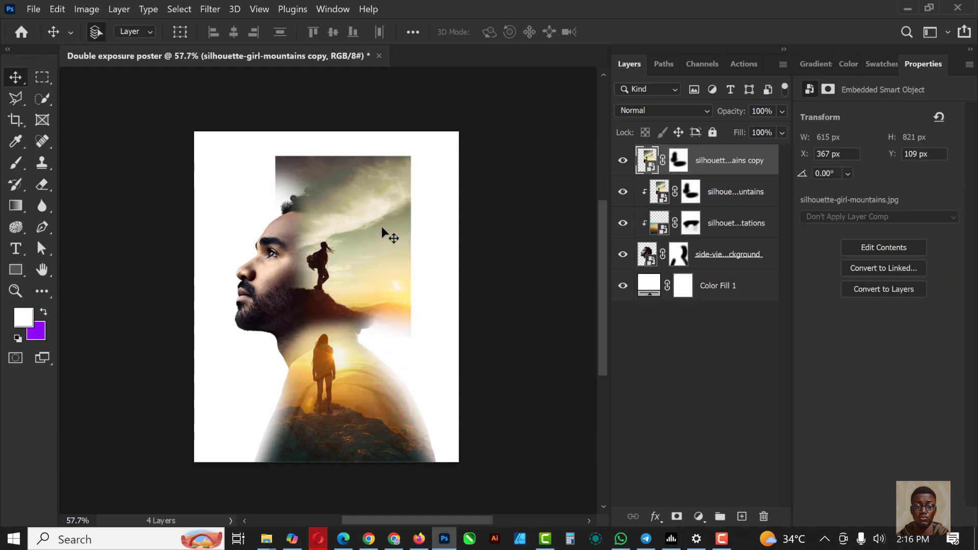
key("ctrl+t")
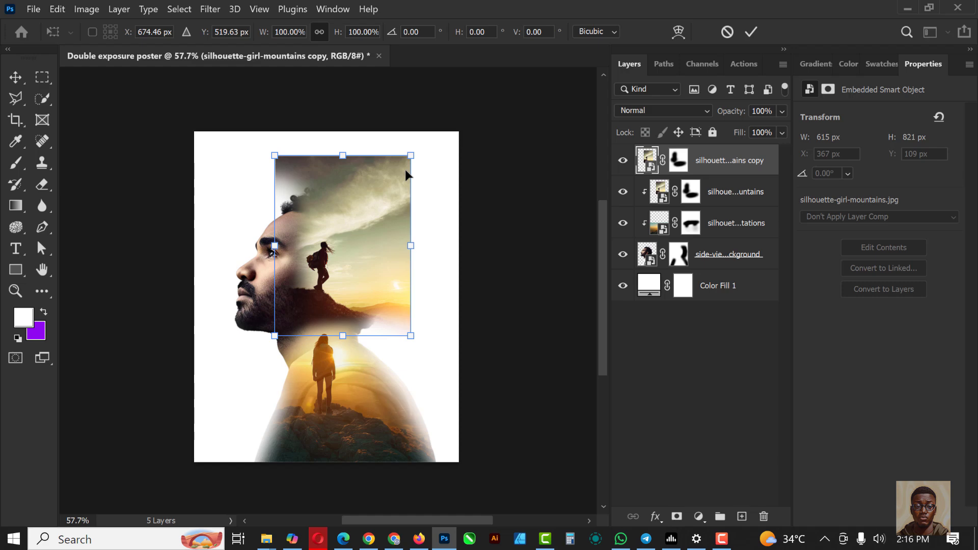
left_click_drag(411, 154, 431, 129)
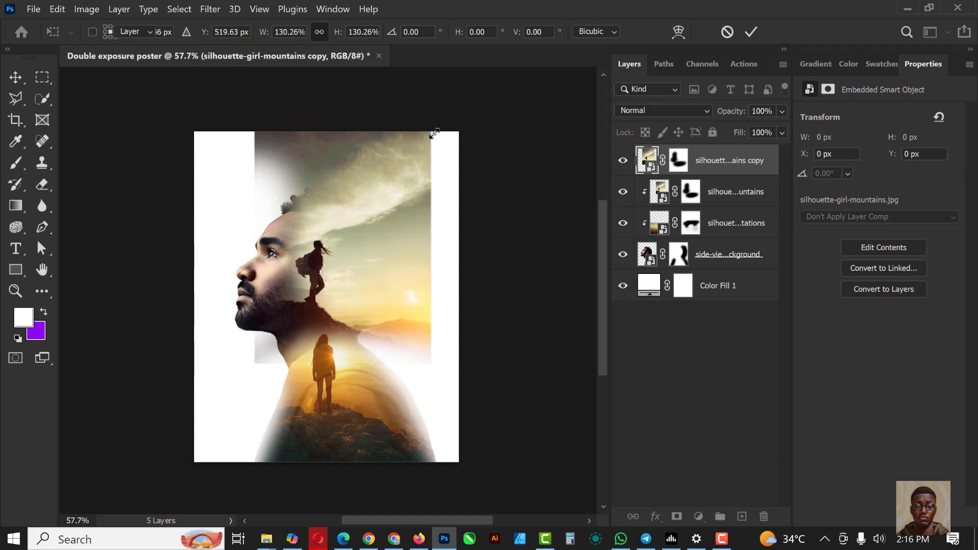
Paint out the copy's hard edges with a 600 px black brush at 82% flow, then set flow 23%
key("b")
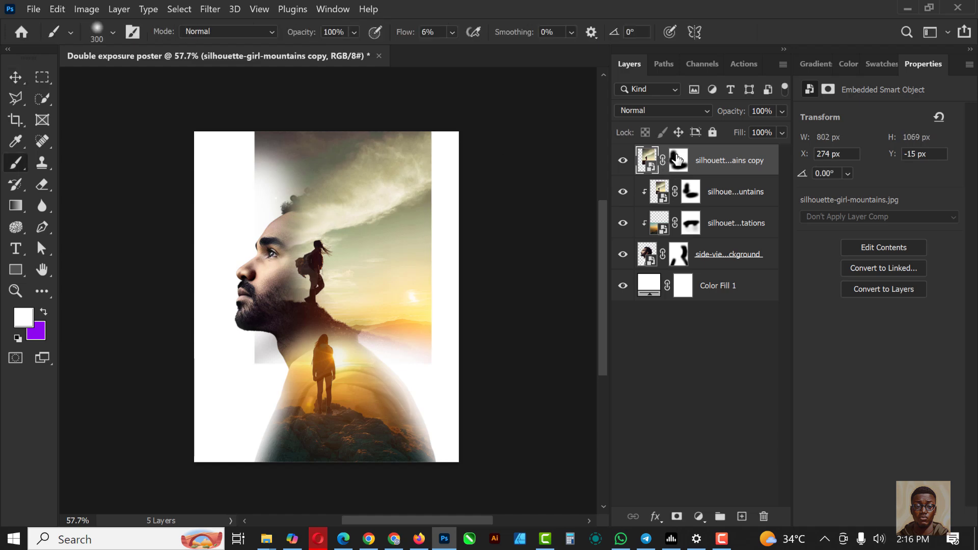
left_click(677, 161)
key("d")
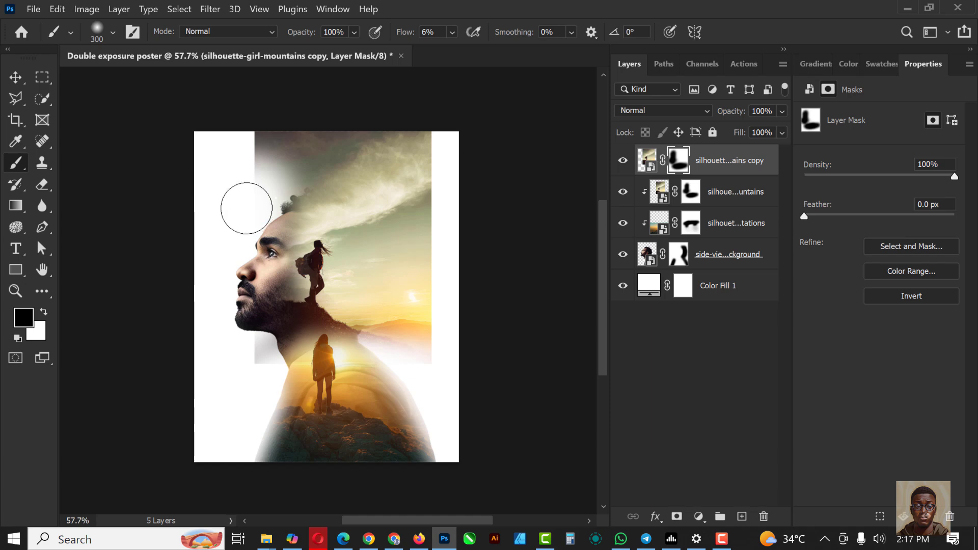
left_click(452, 31)
left_click_drag(466, 49, 513, 59)
key("bracketright")
key("bracketright")
key("bracketright")
key("bracketright")
key("bracketright")
mouse_move(326, 113)
left_mouse_down()
mouse_move(270, 143)
mouse_move(178, 140)
mouse_move(395, 106)
mouse_move(394, 120)
mouse_move(424, 122)
mouse_move(470, 186)
mouse_move(483, 247)
mouse_move(477, 202)
mouse_move(464, 249)
mouse_move(454, 229)
mouse_move(434, 353)
mouse_move(400, 357)
mouse_move(413, 372)
mouse_move(413, 402)
mouse_move(398, 431)
mouse_move(260, 405)
mouse_move(245, 373)
mouse_move(271, 288)
mouse_move(286, 300)
mouse_move(278, 271)
mouse_move(277, 287)
mouse_move(288, 277)
mouse_move(292, 310)
mouse_move(287, 287)
mouse_move(244, 316)
mouse_move(206, 369)
mouse_move(175, 306)
left_mouse_up()
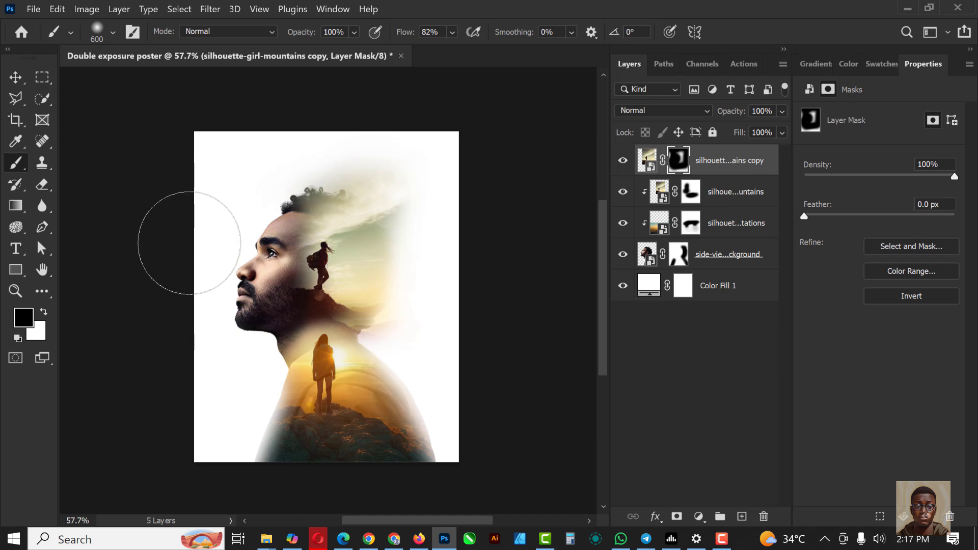
left_click(452, 32)
left_click_drag(445, 51, 443, 51)
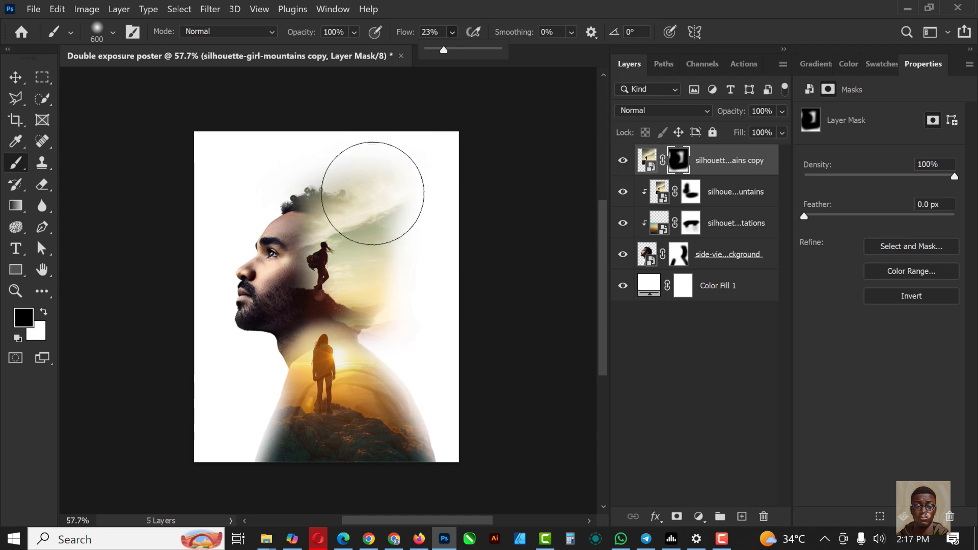
left_click(363, 174)
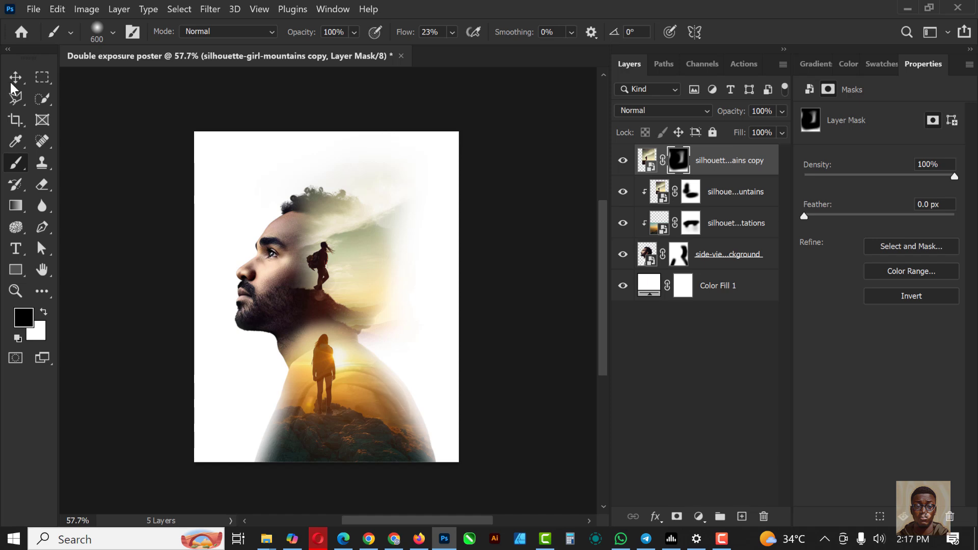
Add a Hue/Saturation adjustment clipped to the silhouette-girl-mountains layer
left_click(738, 193)
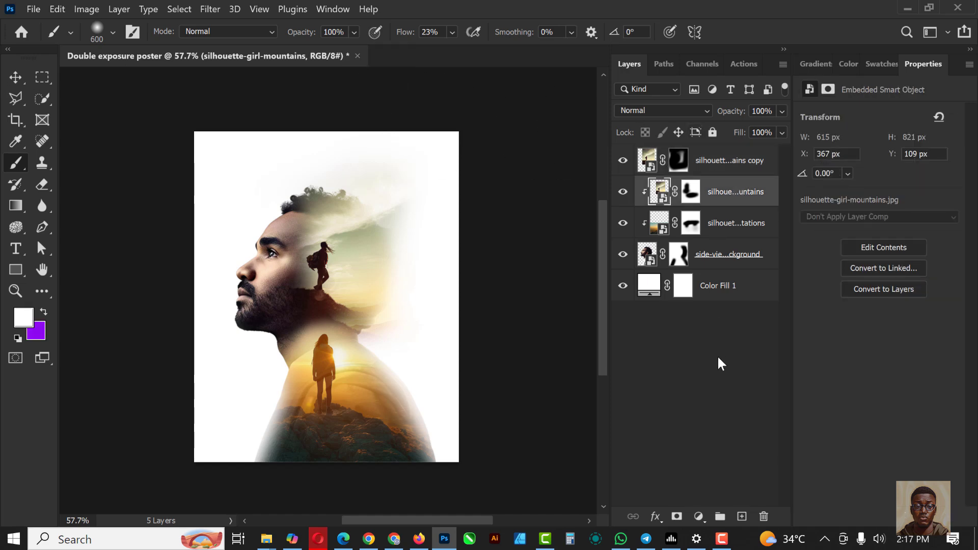
left_click(701, 518)
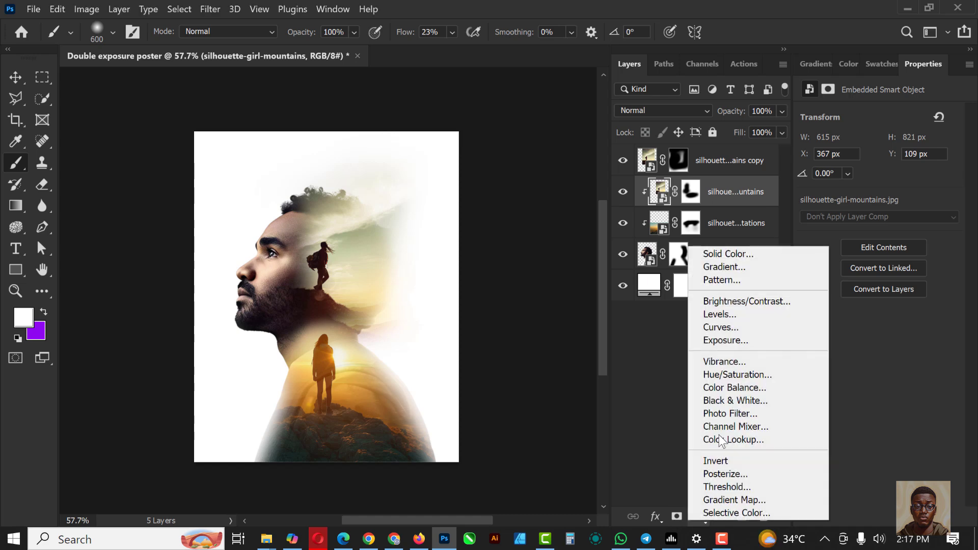
left_click(741, 374)
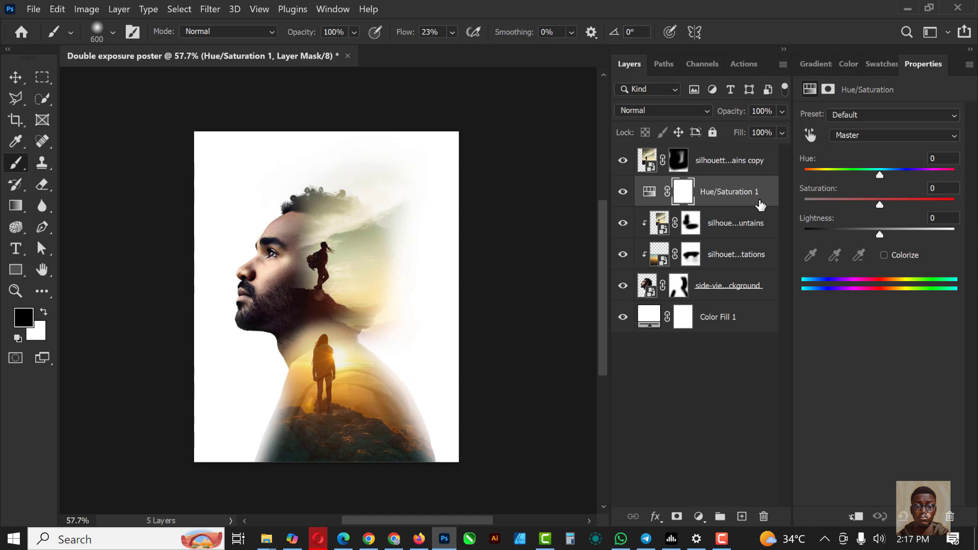
right_click(760, 205)
left_click(636, 293)
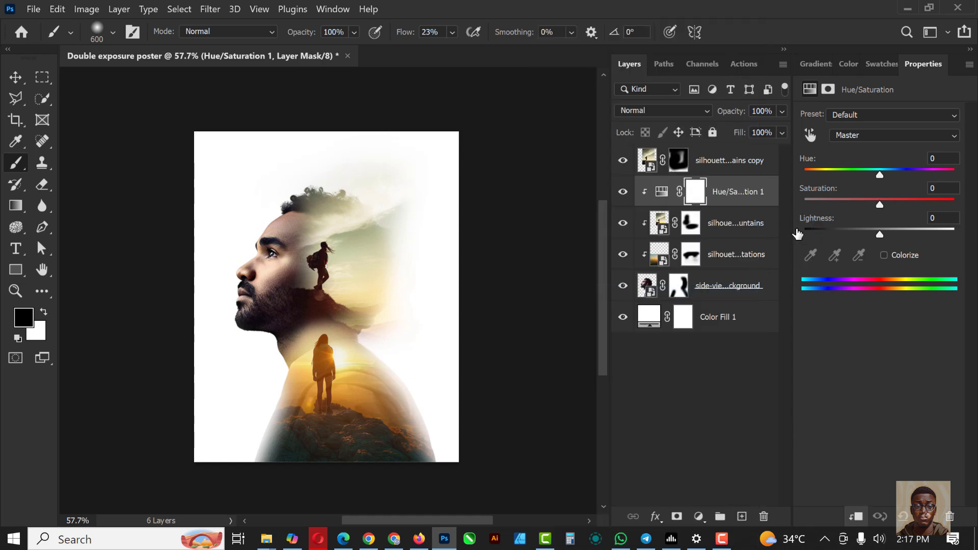
Undo Colorize and set the adjustment to Hue +1 and Saturation +36
left_click(883, 255)
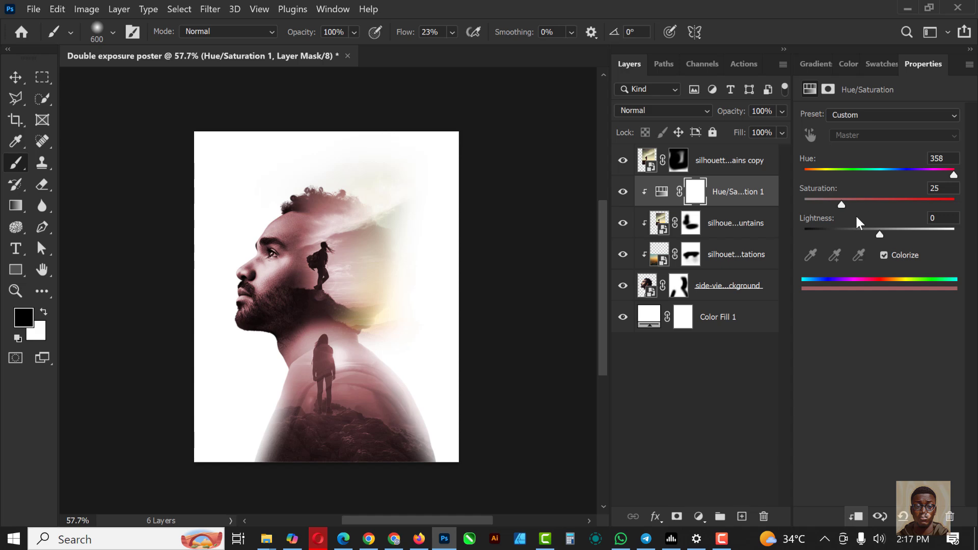
key("ctrl+z")
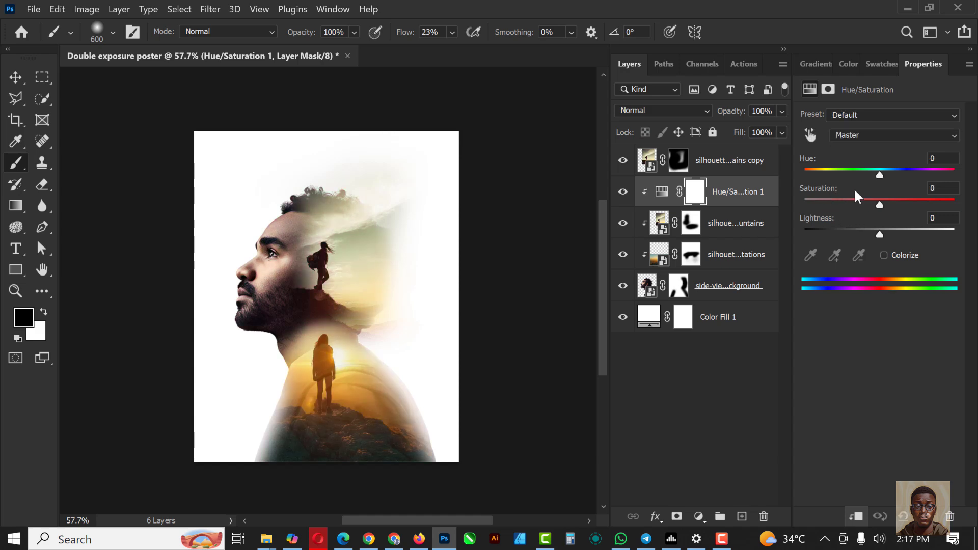
left_click_drag(879, 173, 871, 177)
left_click_drag(865, 176, 898, 205)
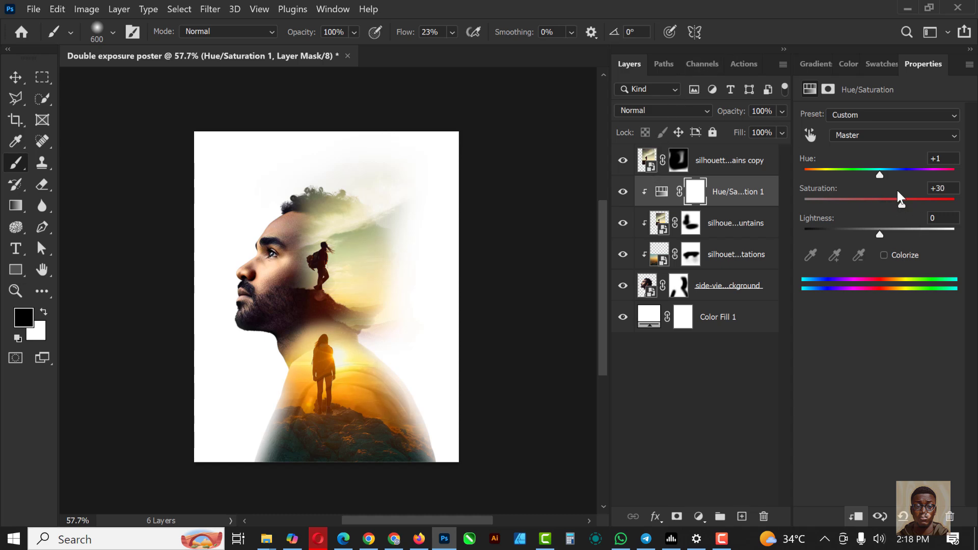
mouse_move(900, 202)
left_mouse_down()
mouse_move(837, 202)
mouse_move(907, 207)
left_mouse_up()
Add a Solid Color fill layer in orange #ff9c00
left_click(698, 516)
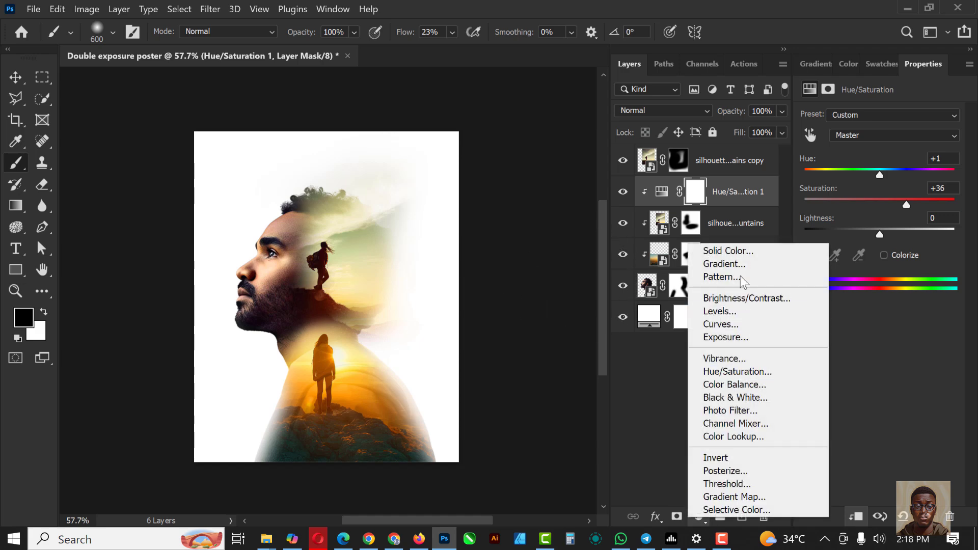
left_click(740, 253)
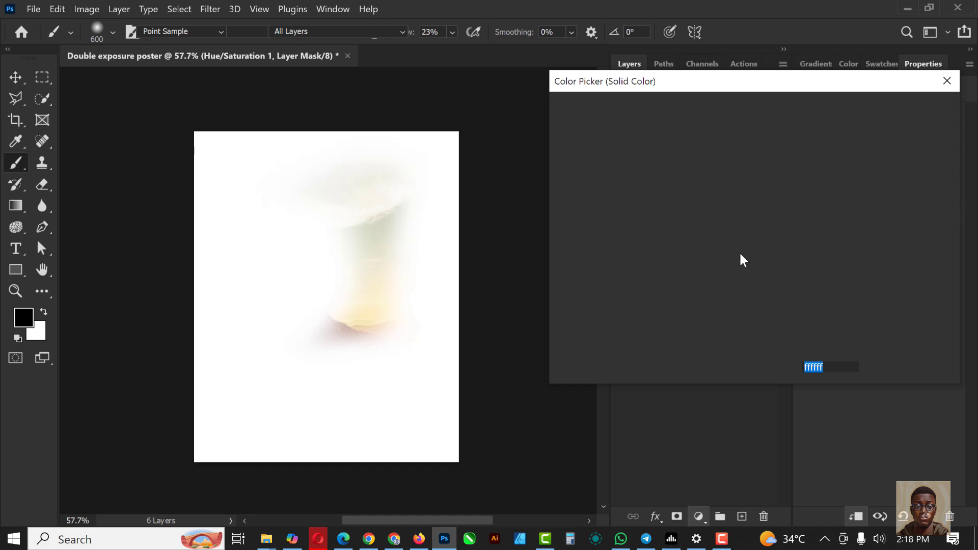
left_click(772, 291)
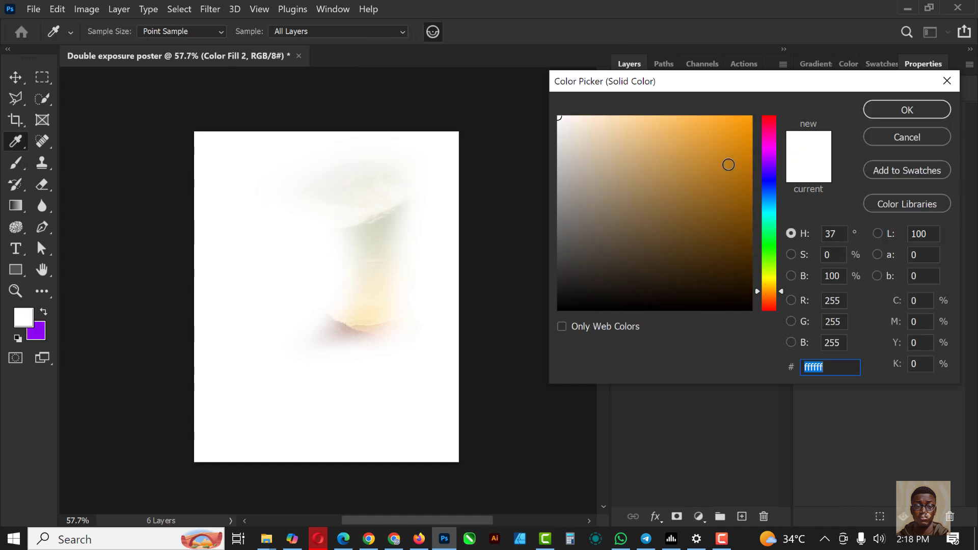
left_click_drag(559, 117, 751, 117)
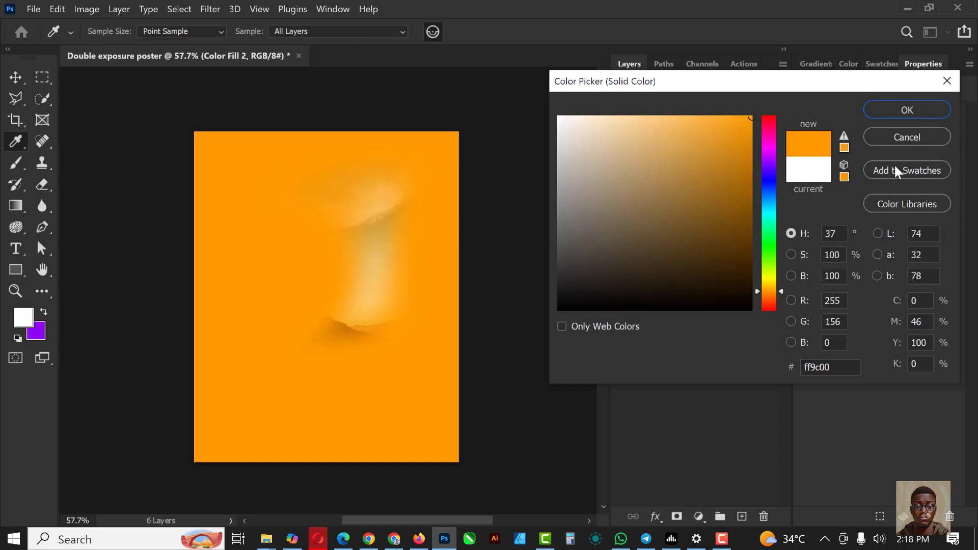
left_click(901, 110)
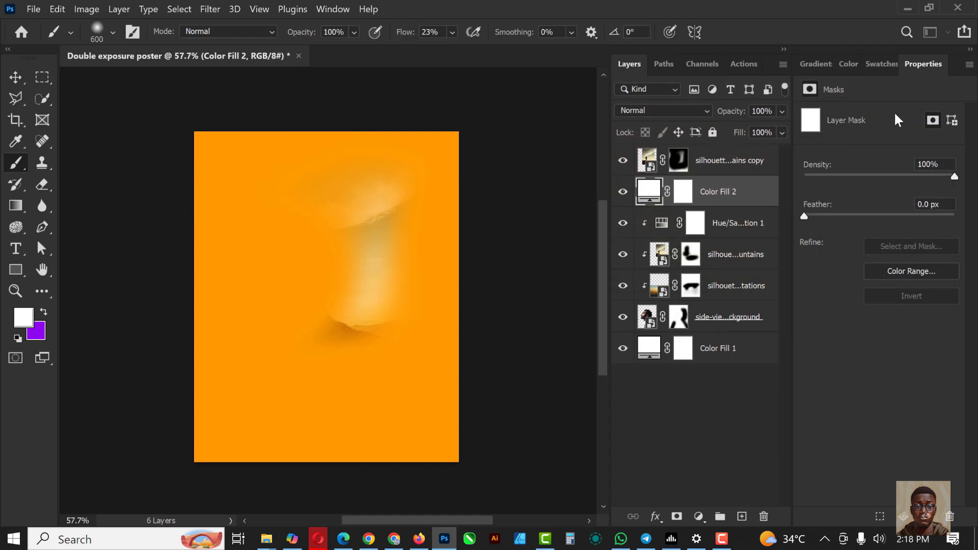
Clip Color Fill 2 to the layers below and set its blend mode to Screen
right_click(756, 199)
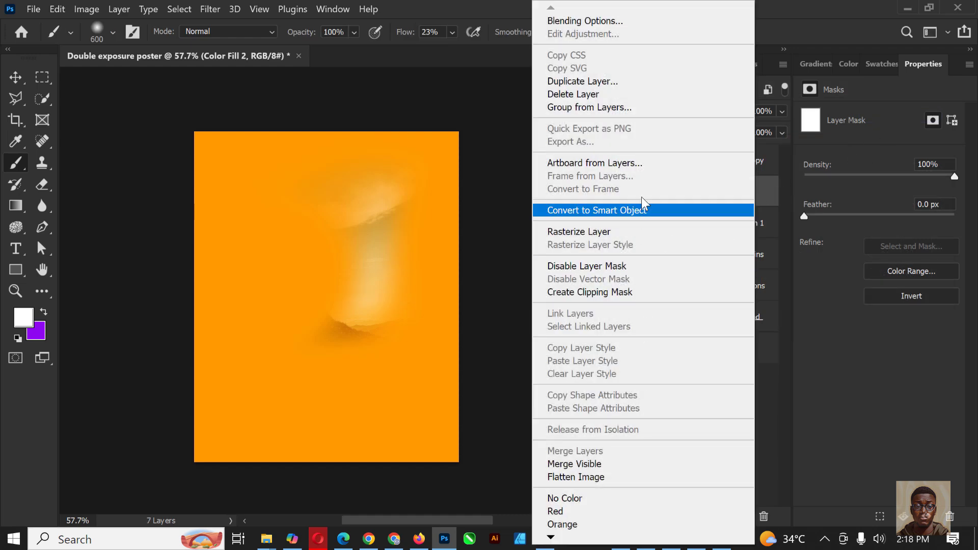
left_click(613, 294)
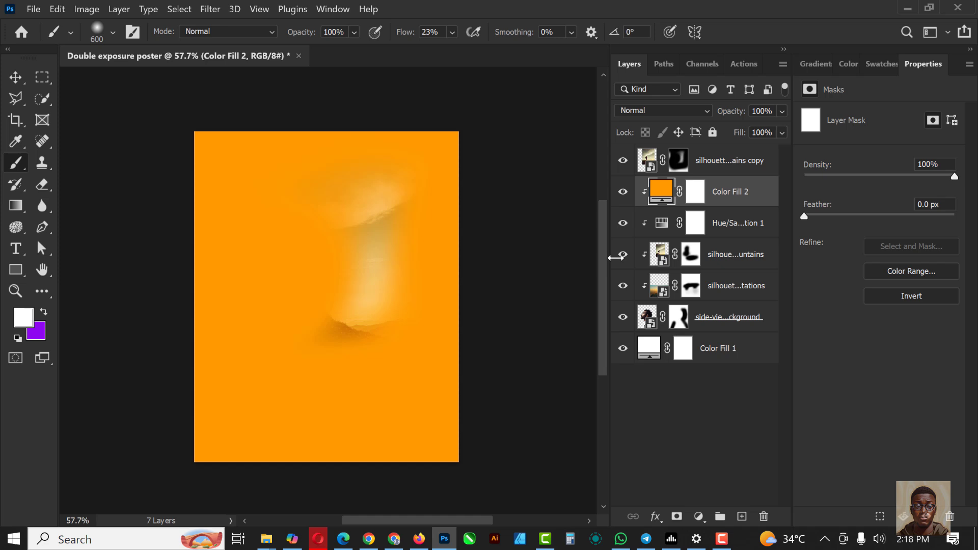
left_click(681, 109)
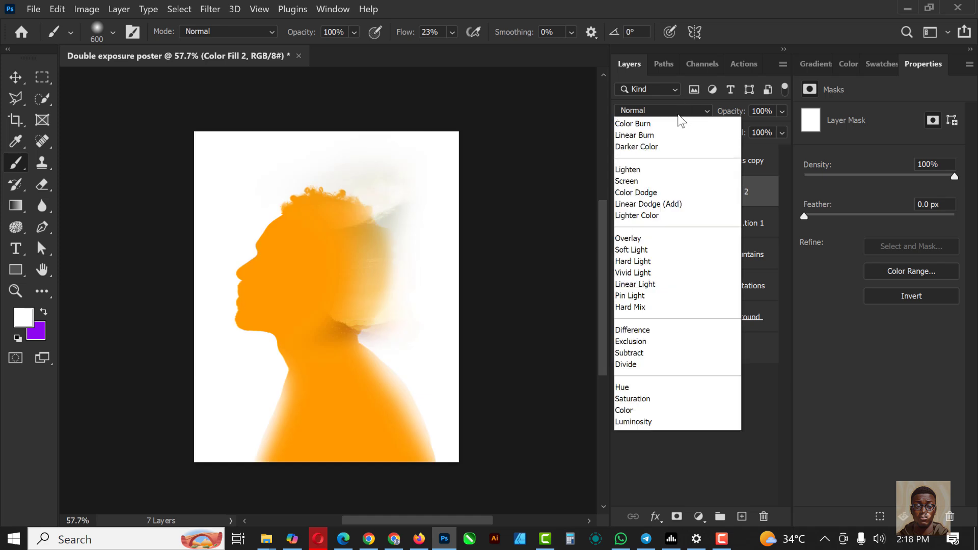
left_click(643, 237)
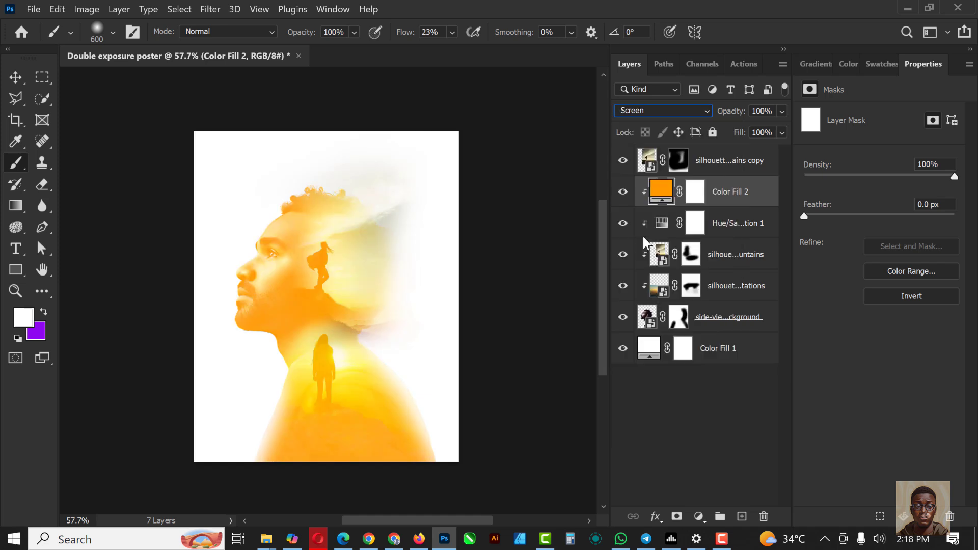
left_click(696, 198)
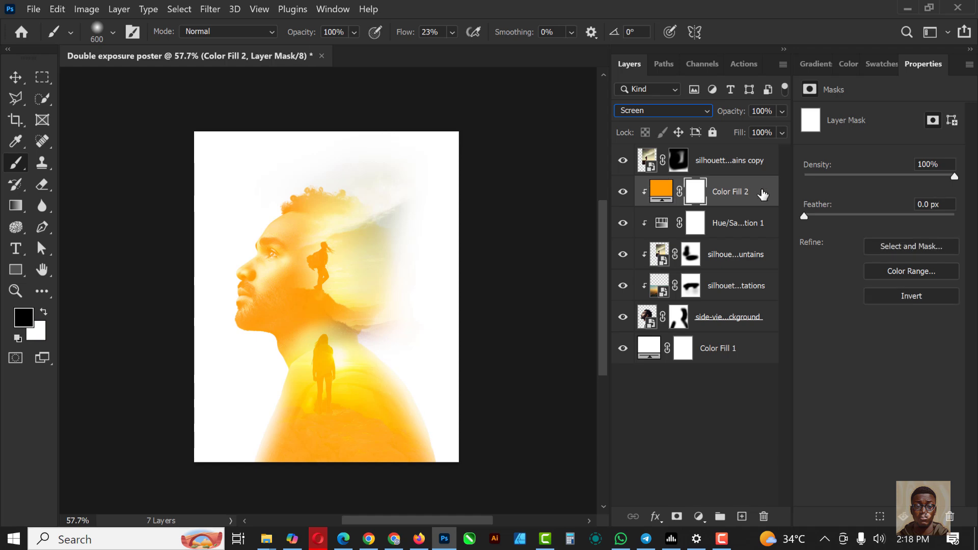
right_click(765, 193)
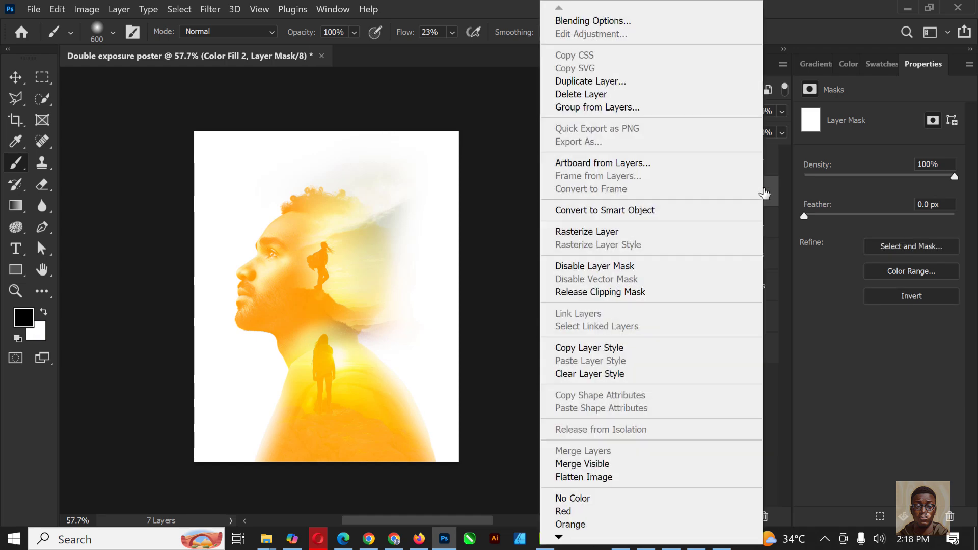
Split Color Fill 2's Blend If Underlying Layer black slider to 30/110 and apply it
left_click(601, 21)
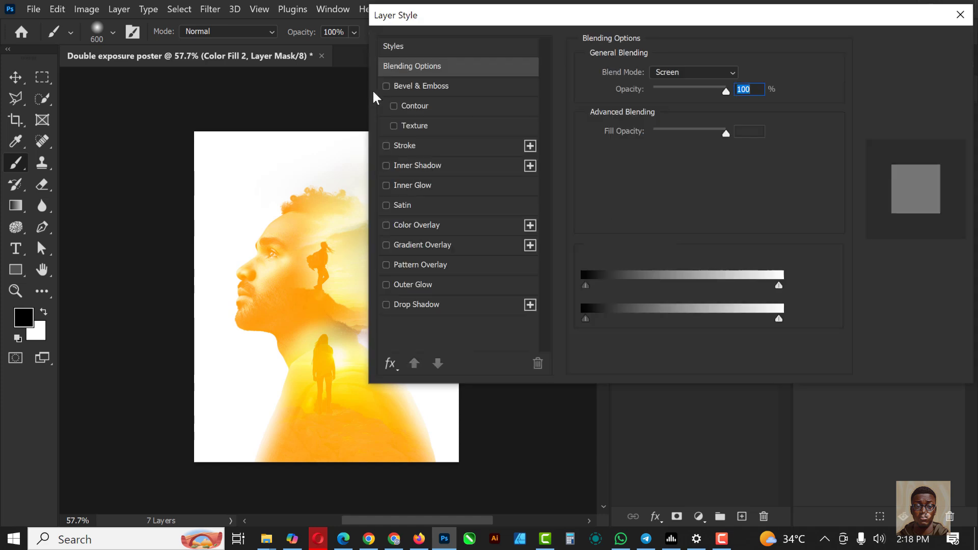
key("space")
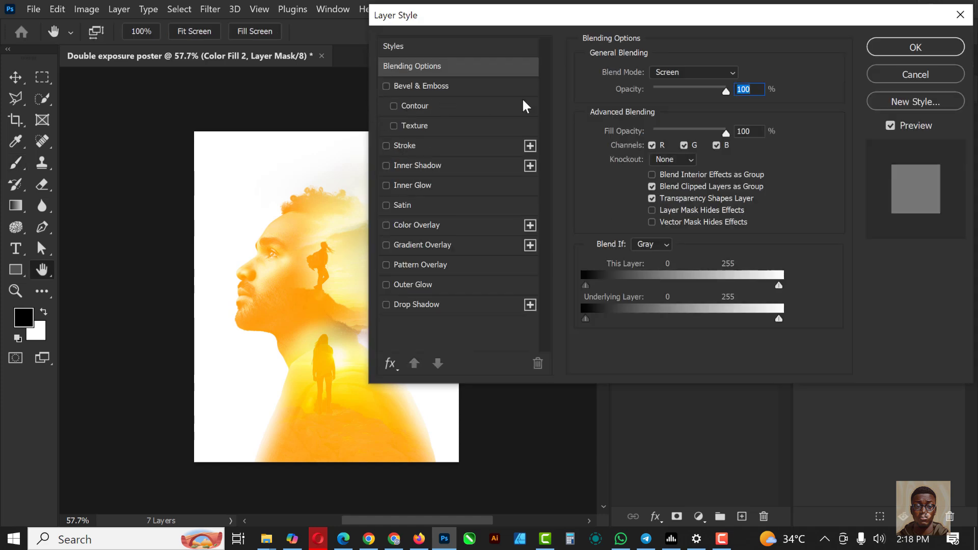
left_click(653, 198)
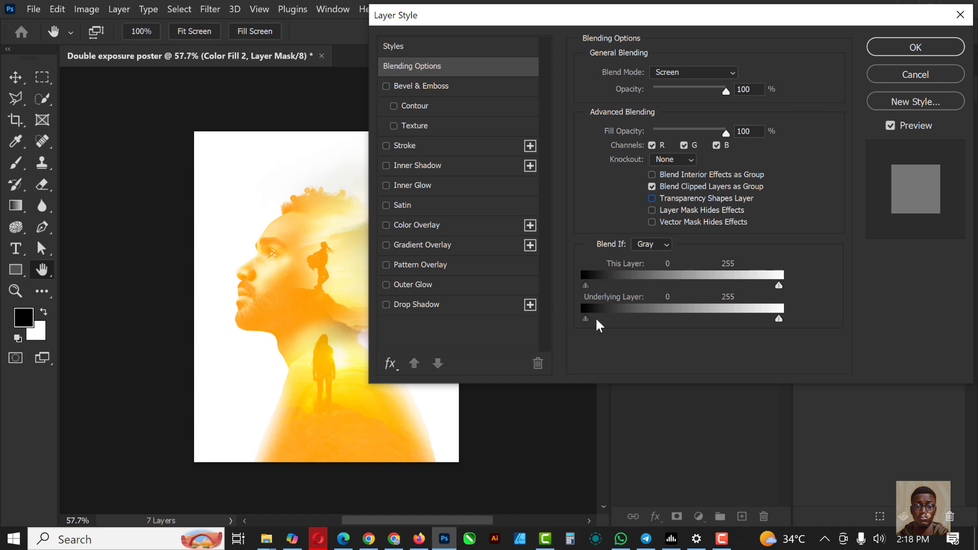
left_click_drag(588, 317, 669, 317)
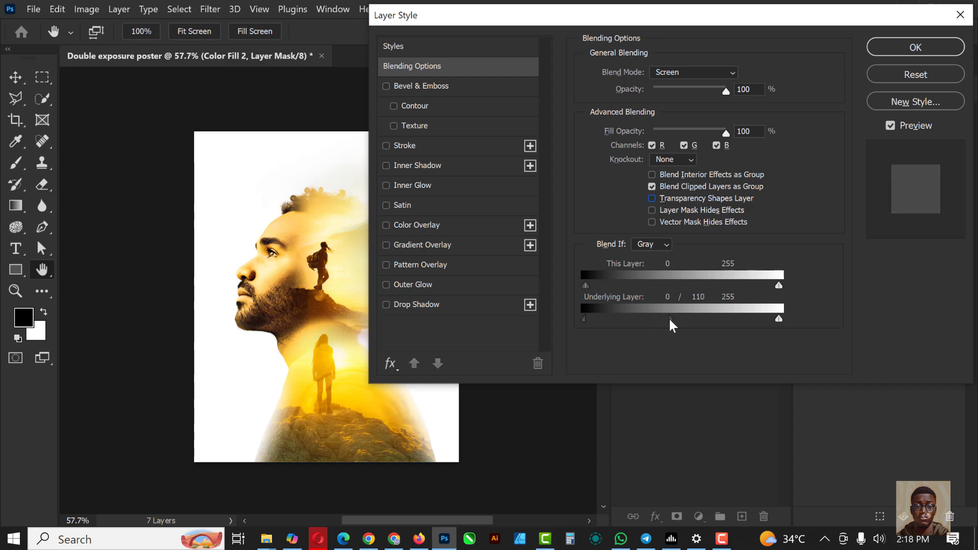
left_click_drag(585, 316, 609, 316)
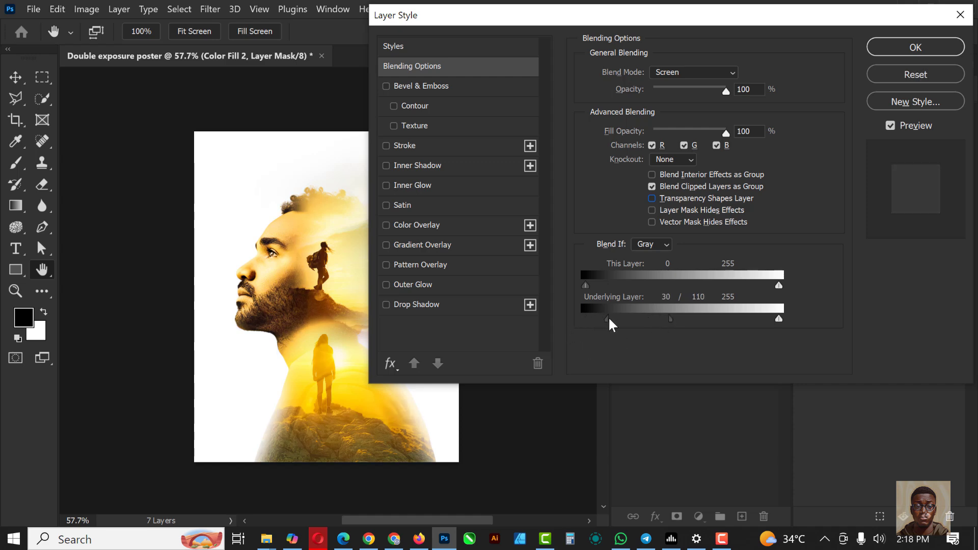
left_click(901, 48)
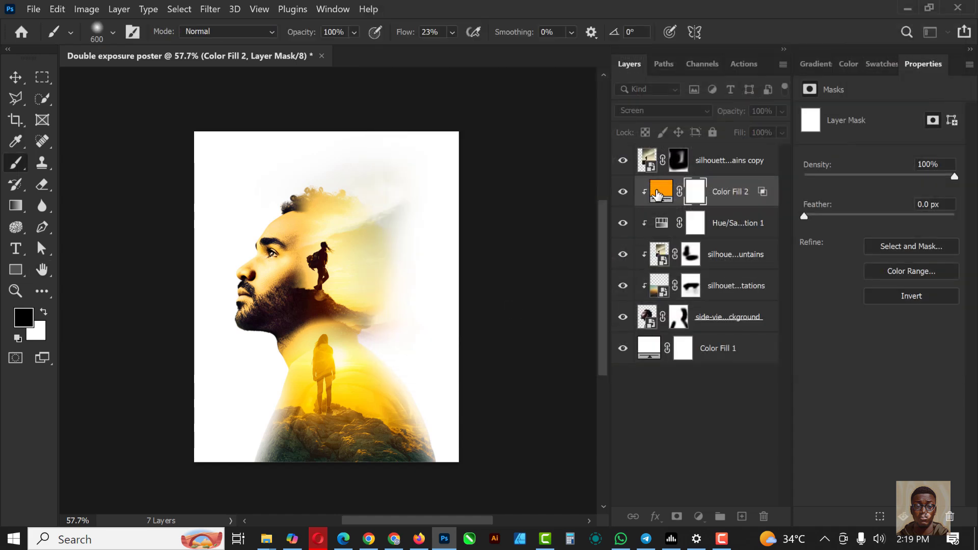
Fill Color Fill 2's mask black, then paint white with a 300px brush along the profile and crown
left_click(661, 191)
left_click(702, 196)
key("d")
key("alt+BackSpace")
key("bracketleft")
key("bracketleft")
key("bracketleft")
key("bracketleft")
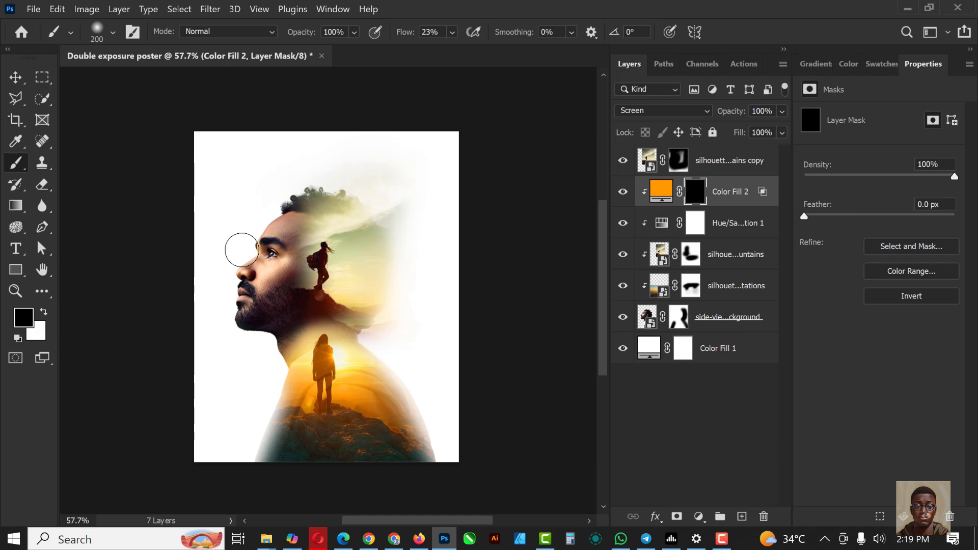
left_click(45, 311)
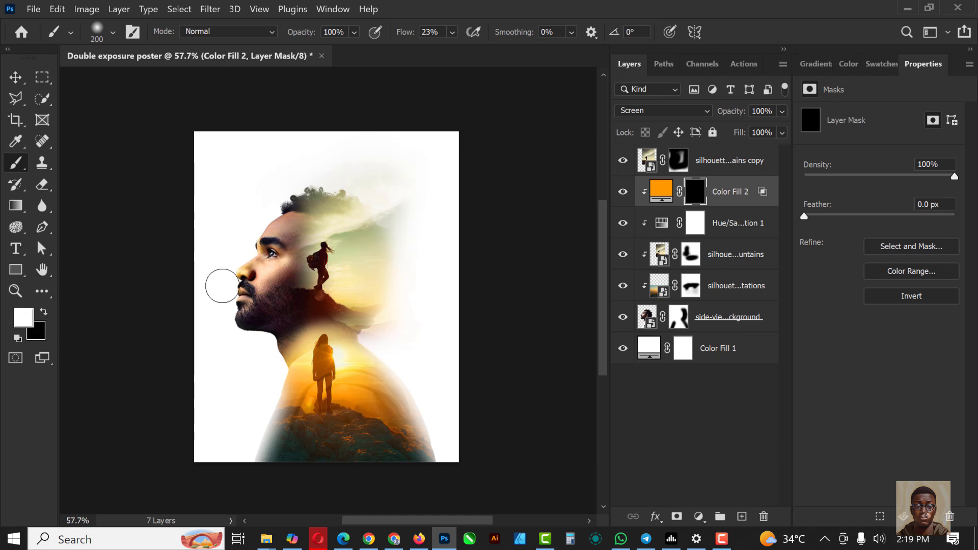
left_click_drag(218, 316, 242, 229)
mouse_move(269, 199)
left_mouse_down()
mouse_move(390, 200)
mouse_move(313, 184)
mouse_move(245, 242)
mouse_move(276, 249)
left_mouse_up()
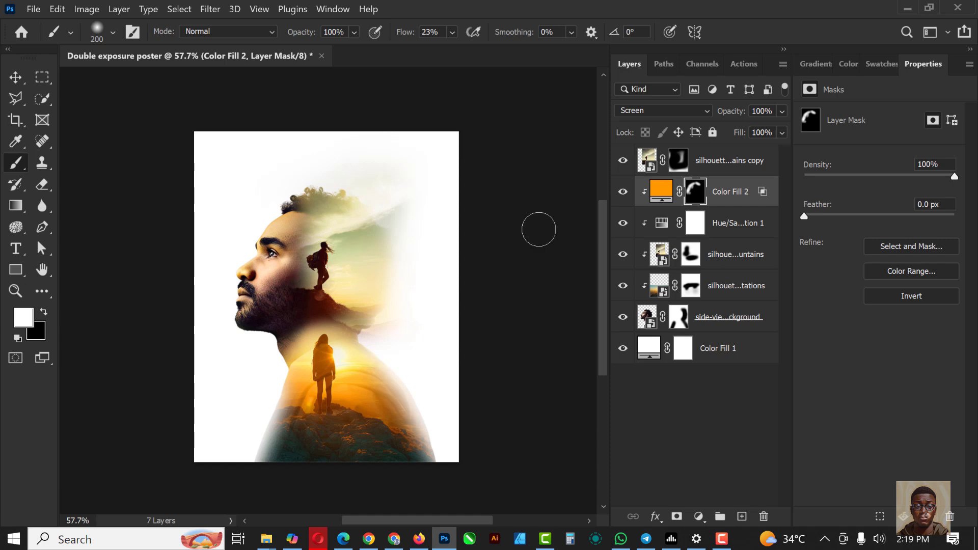
Add a new empty Layer 1 above the top mountain-silhouette copy
left_click(15, 77)
left_click(713, 162)
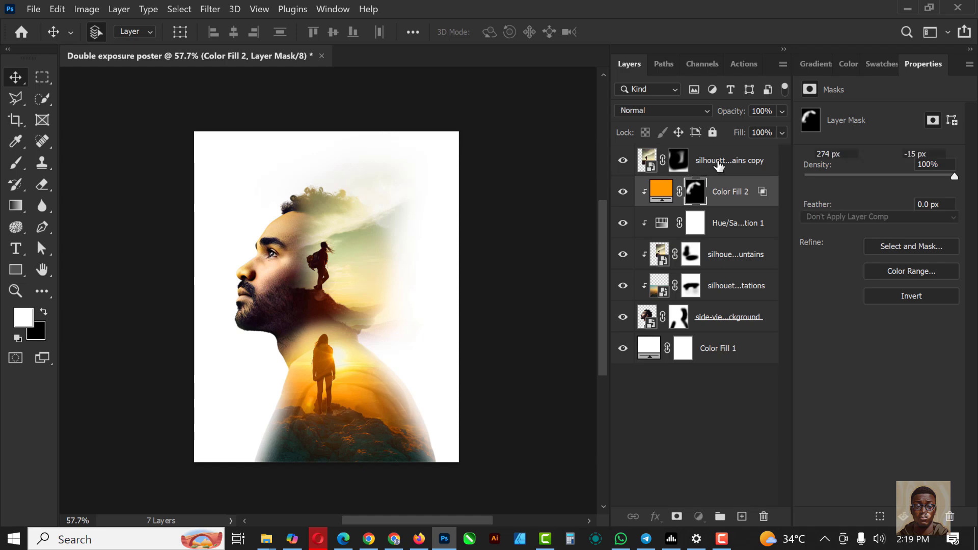
left_click(742, 516)
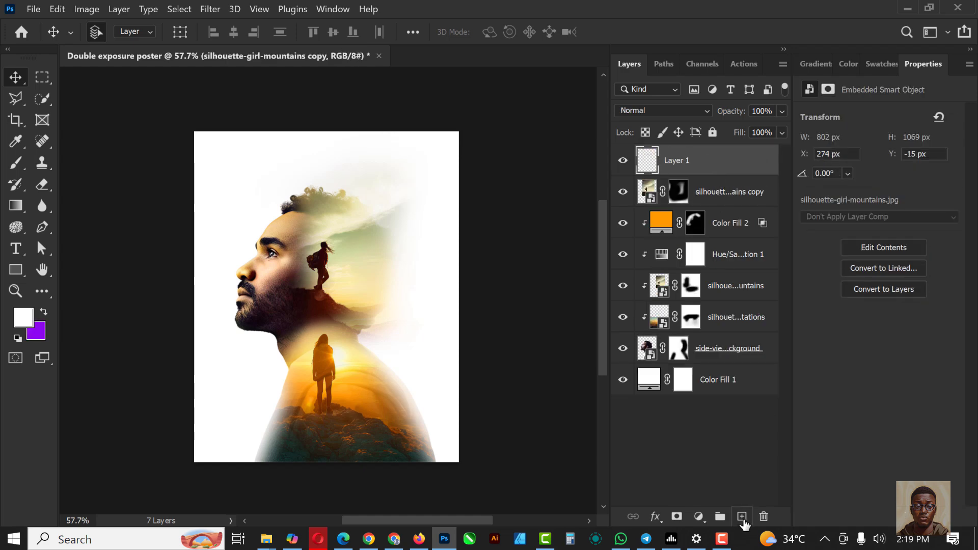
Place the flying-birds photo from the DOUBLE EXPOSURE folder, enlarged to 17.77% over the head
mouse_move(268, 537)
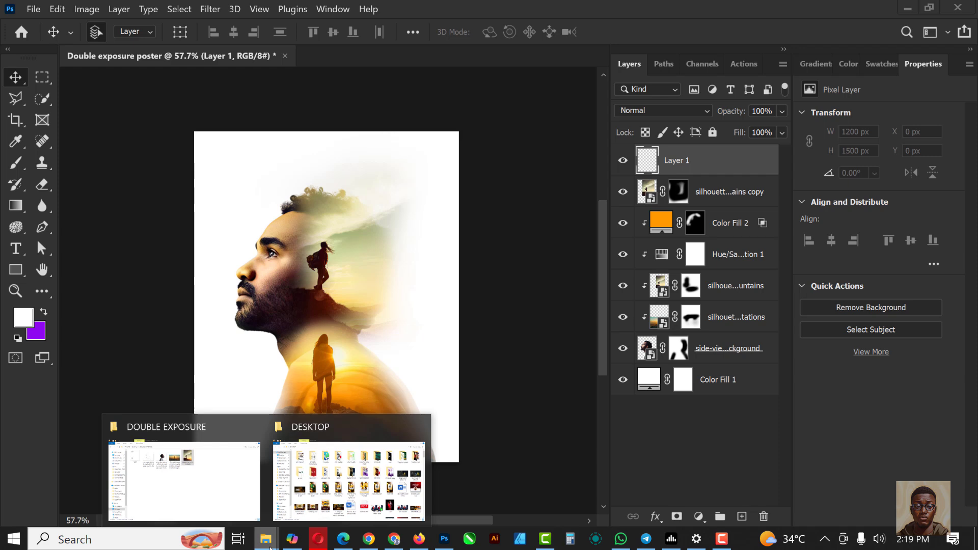
left_click(197, 494)
left_click_drag(249, 118, 332, 178)
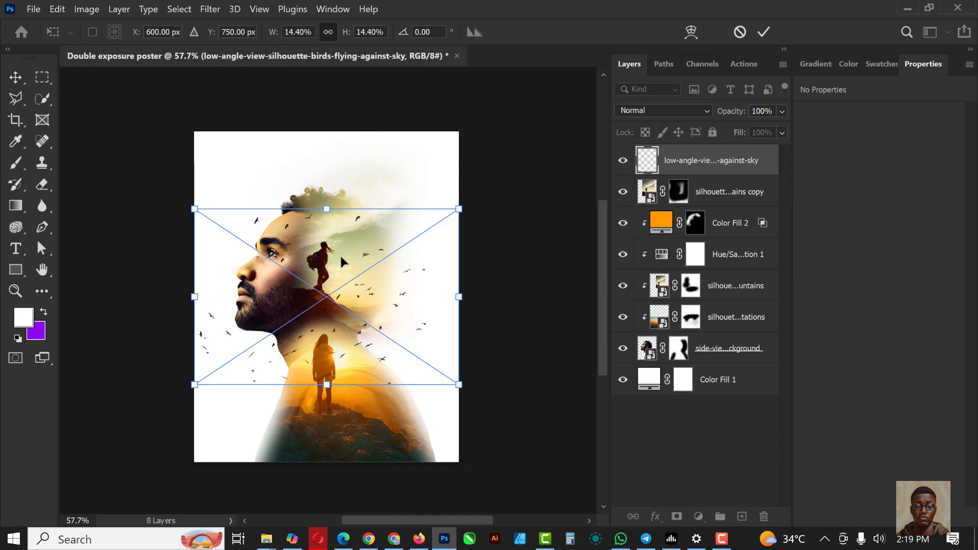
left_click_drag(459, 209, 487, 181)
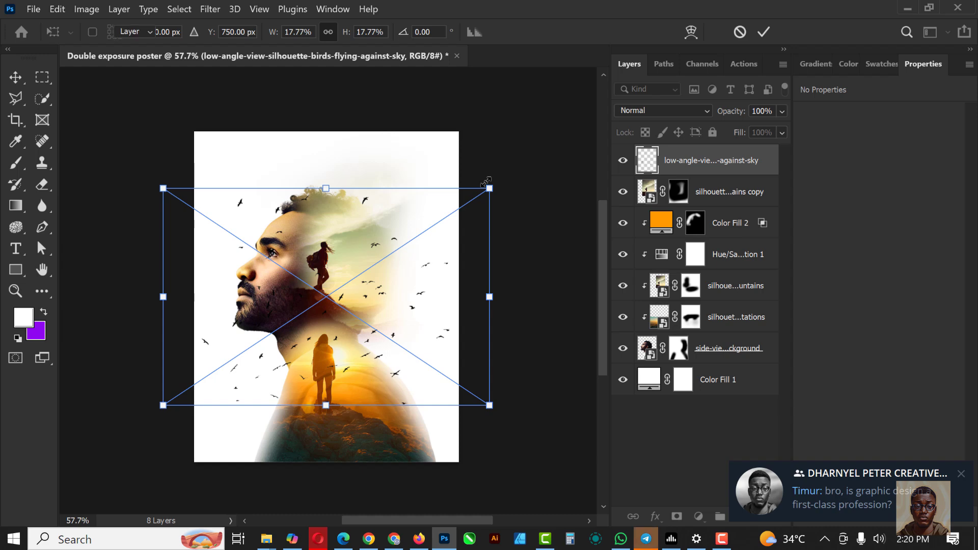
key("Return")
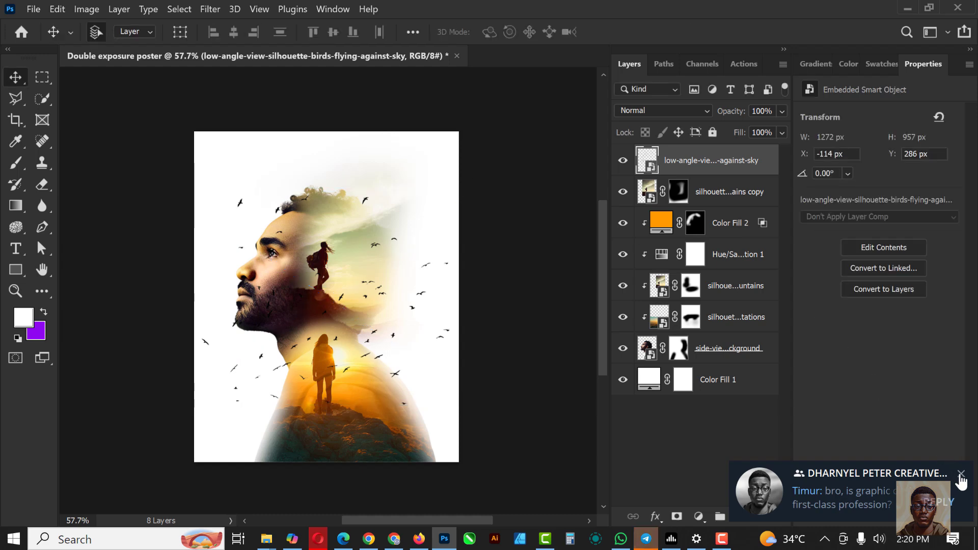
Add a mask to the birds layer and paint black over the man's face to hide birds there
left_click(961, 475)
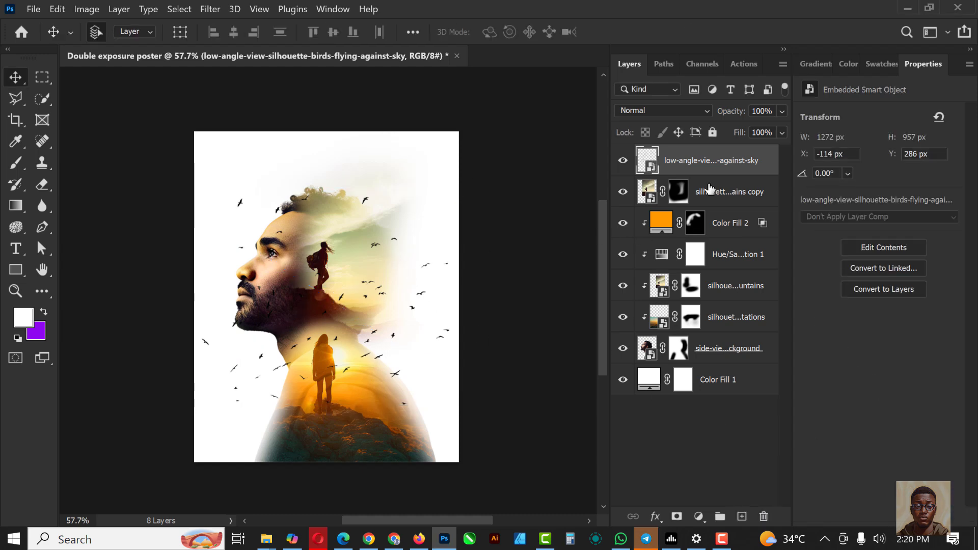
left_click(677, 516)
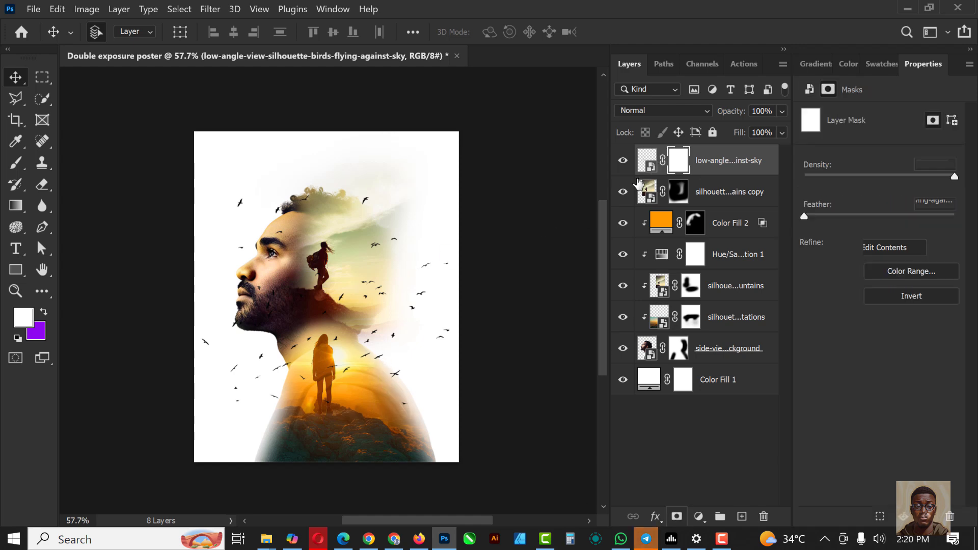
key("b")
key("d")
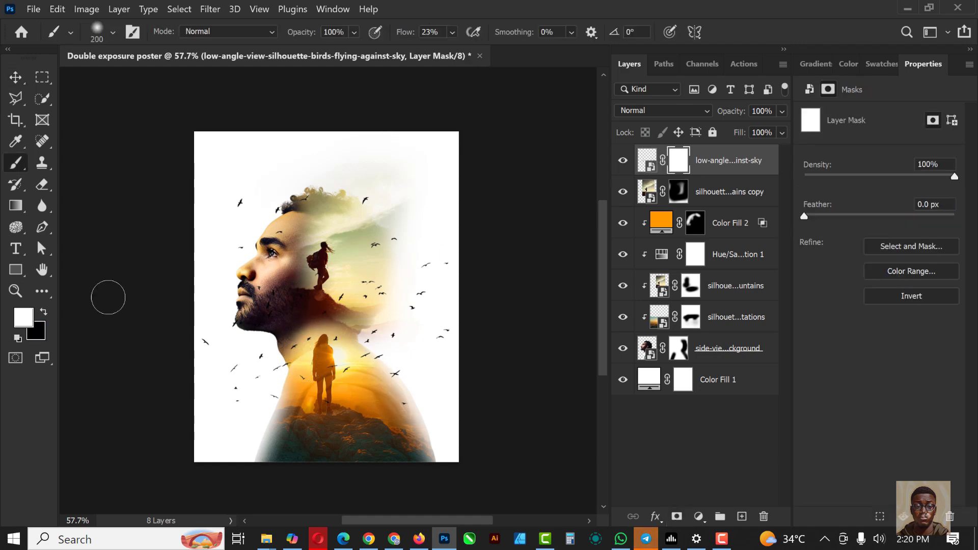
left_click(43, 312)
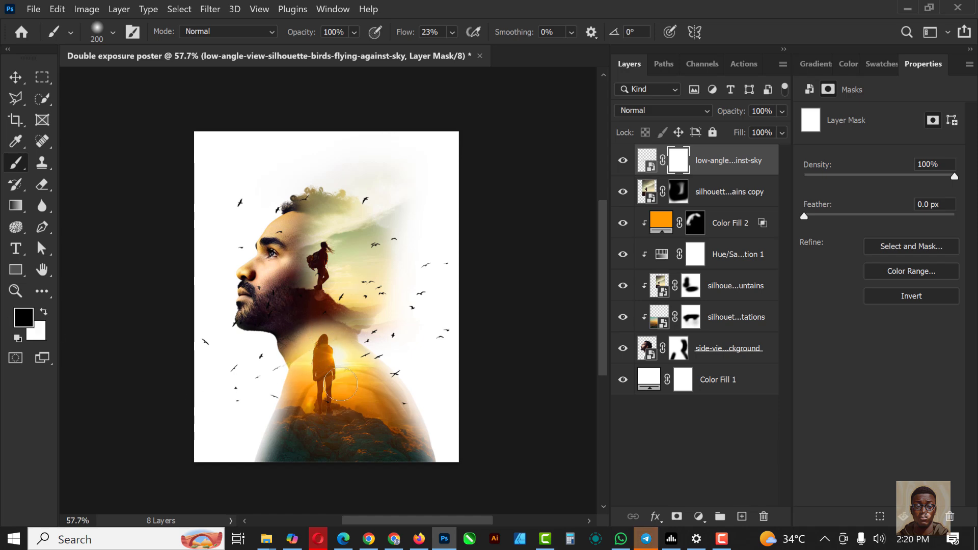
left_click(349, 356)
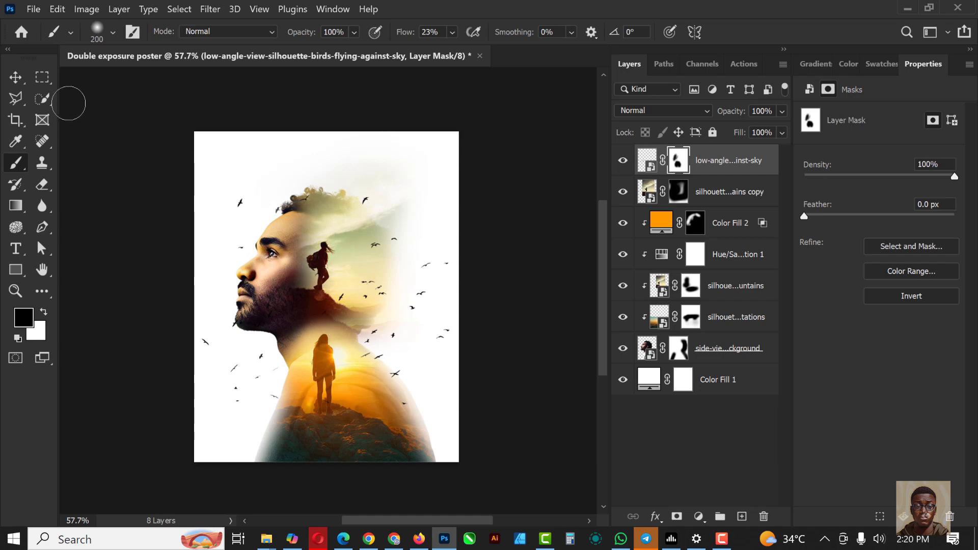
left_click(20, 74)
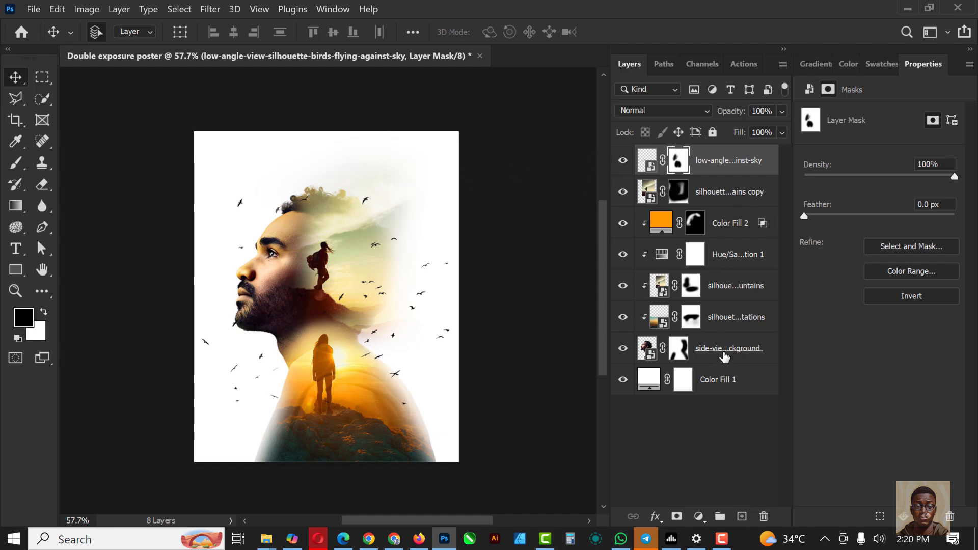
key("ctrl+alt+shift+a")
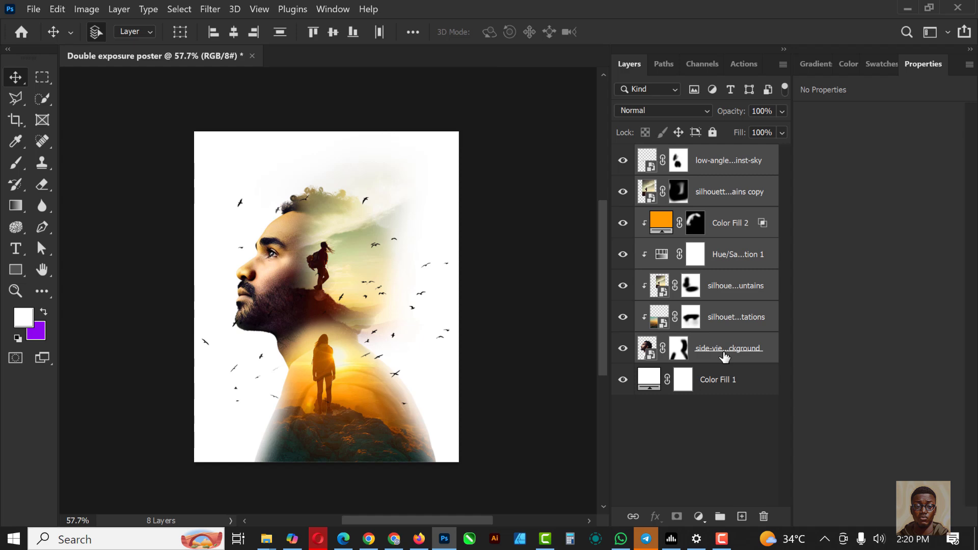
key("ctrl+z")
key("ctrl+z")
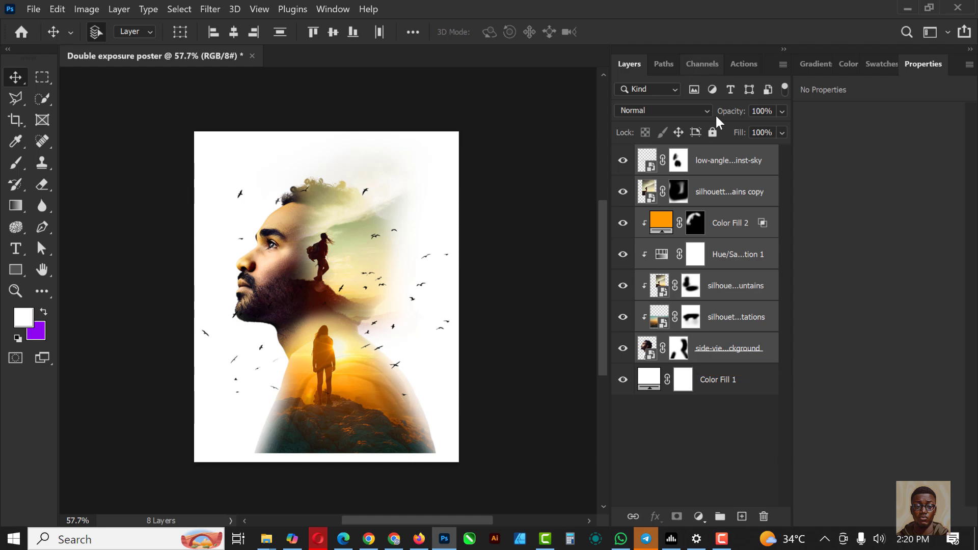
left_click(737, 162)
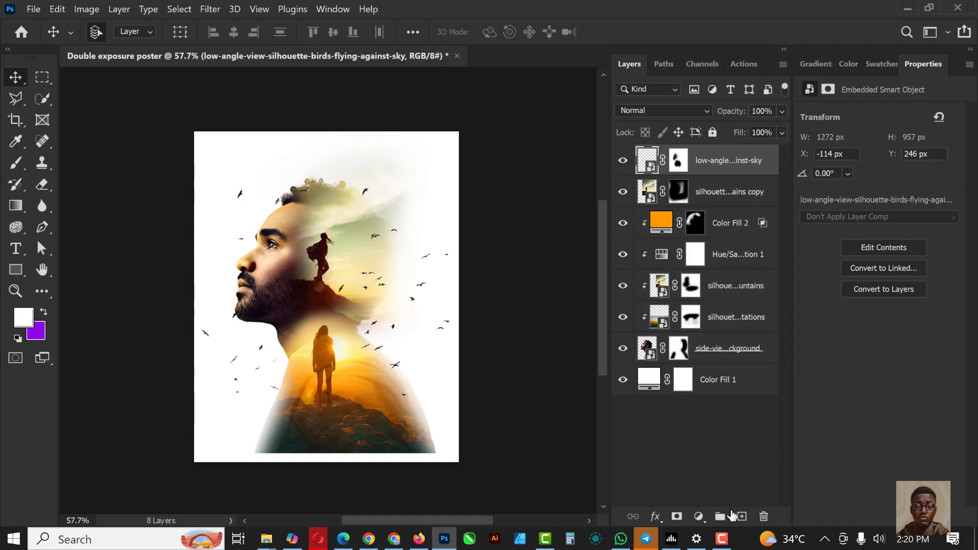
left_click(742, 518)
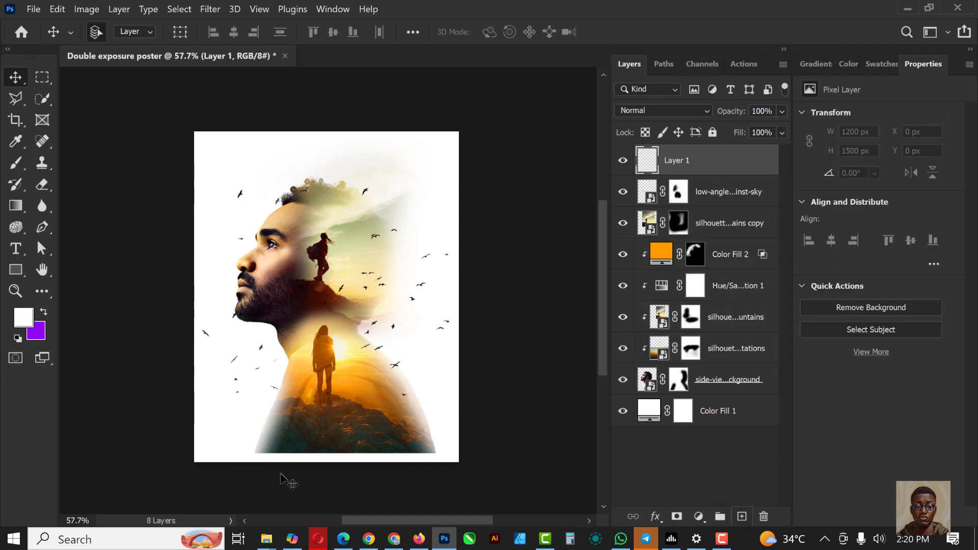
key("b")
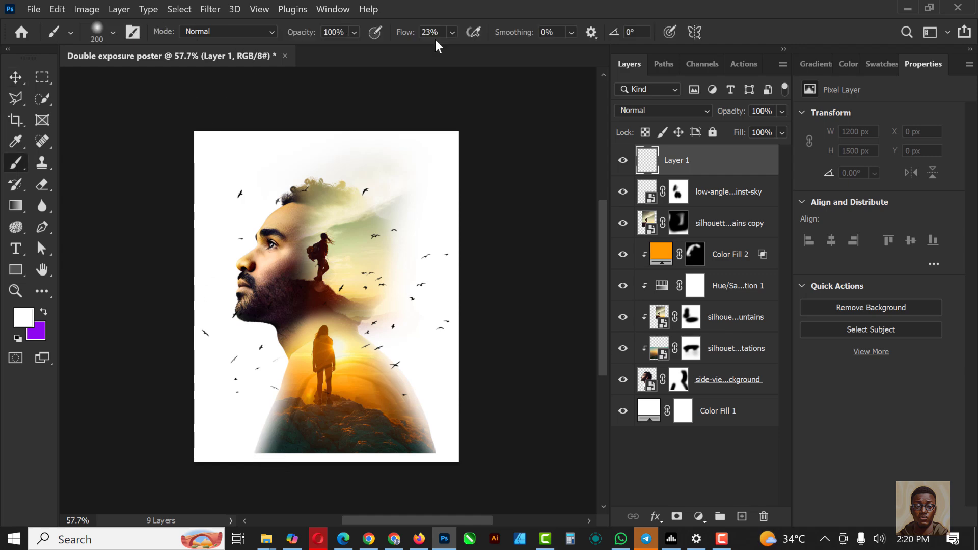
left_click(452, 32)
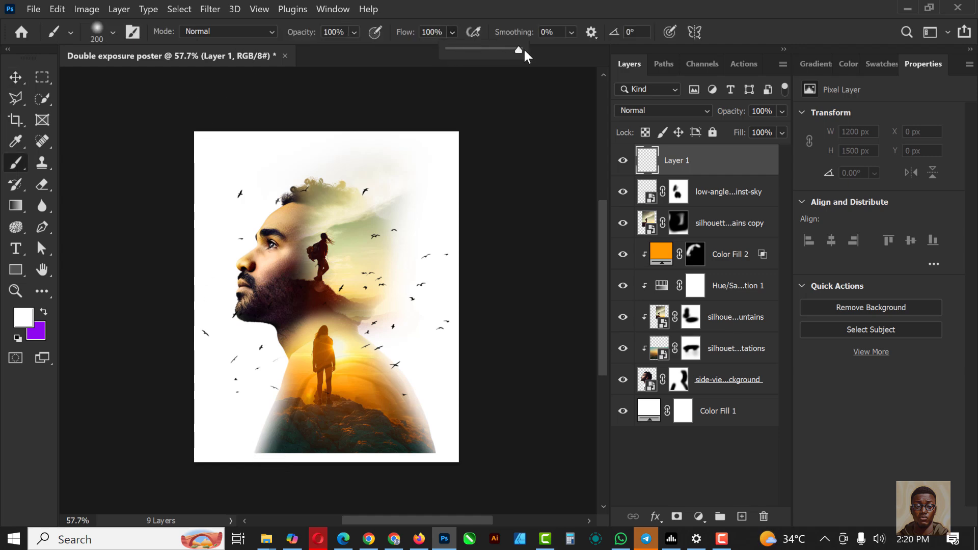
key("bracketright")
key("bracketright")
key("bracketright")
key("bracketright")
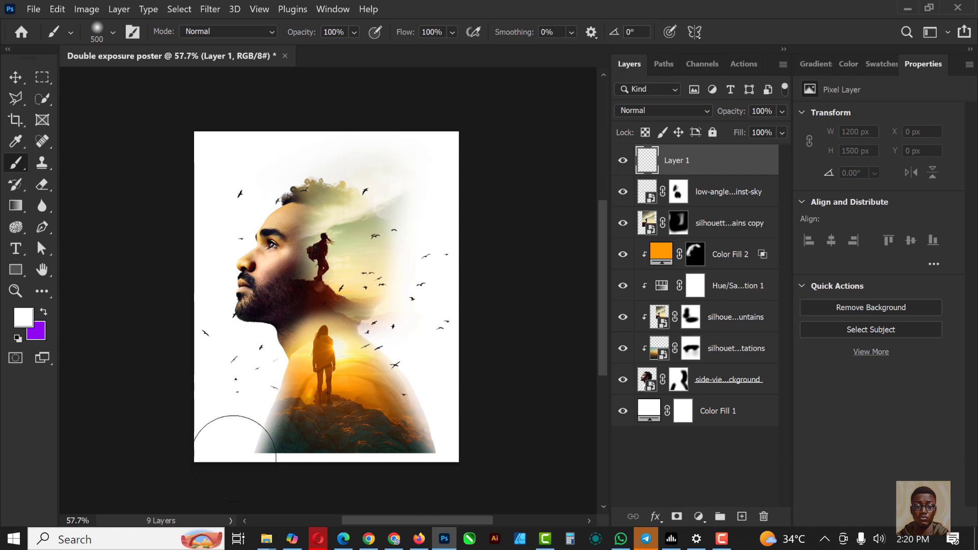
mouse_move(224, 432)
left_mouse_down()
mouse_move(448, 426)
mouse_move(224, 441)
left_mouse_up()
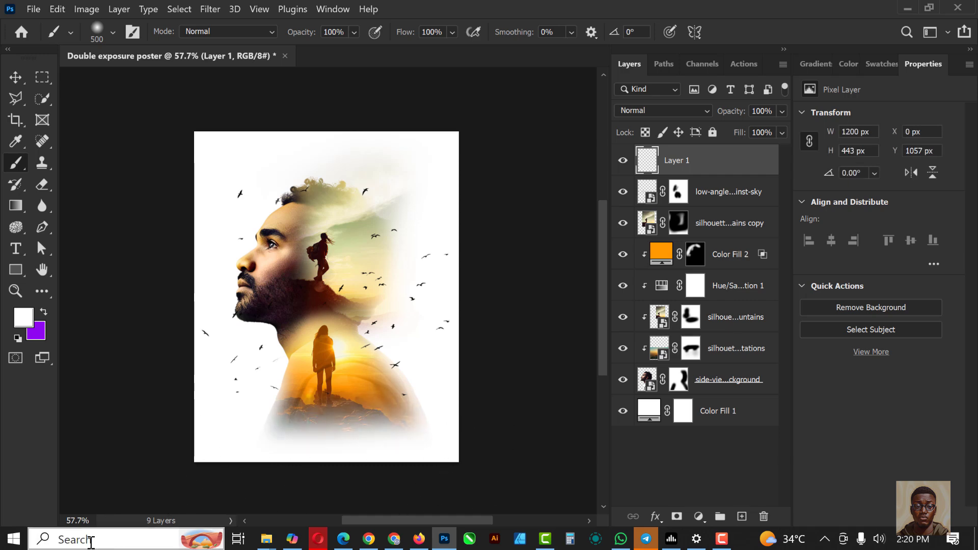
left_click(21, 79)
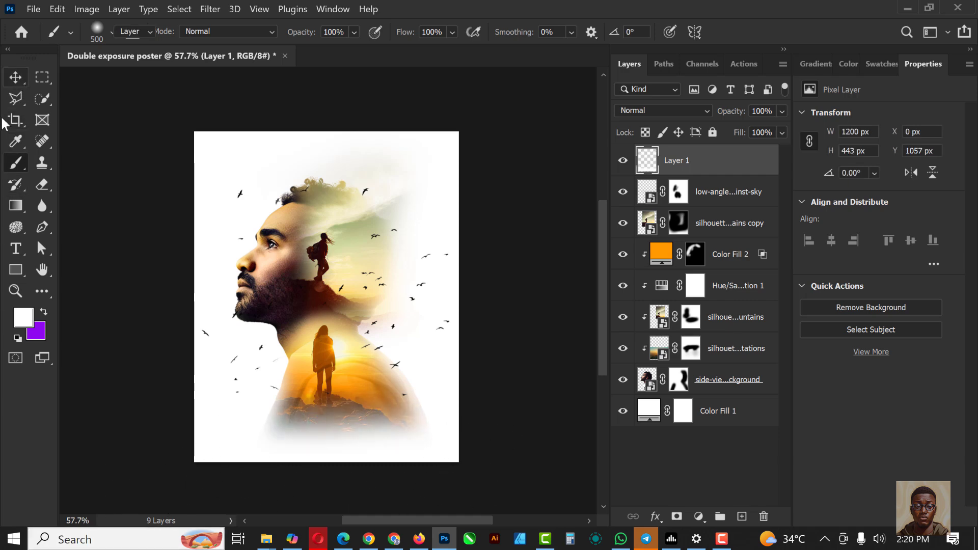
scroll(286, 213, "up", 3)
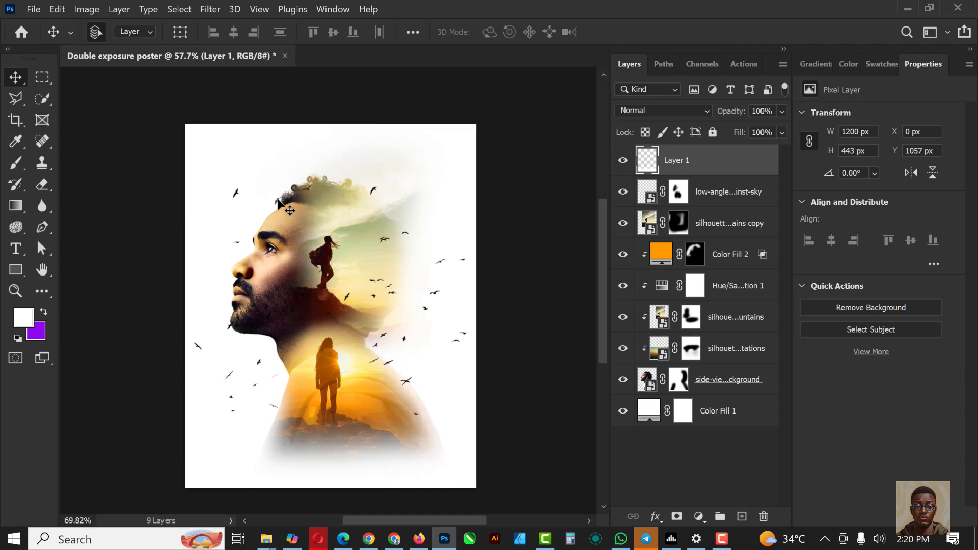
scroll(281, 202, "down", 4)
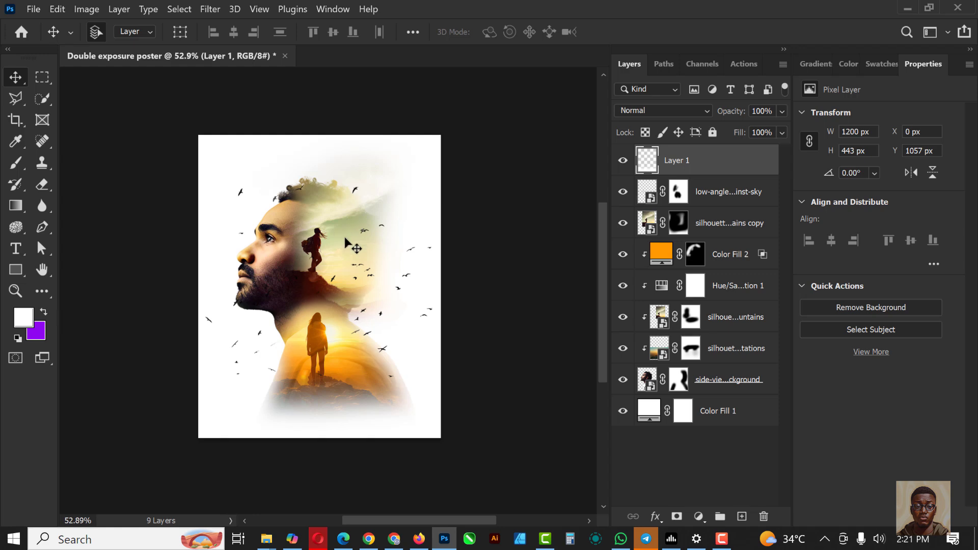
mouse_move(269, 541)
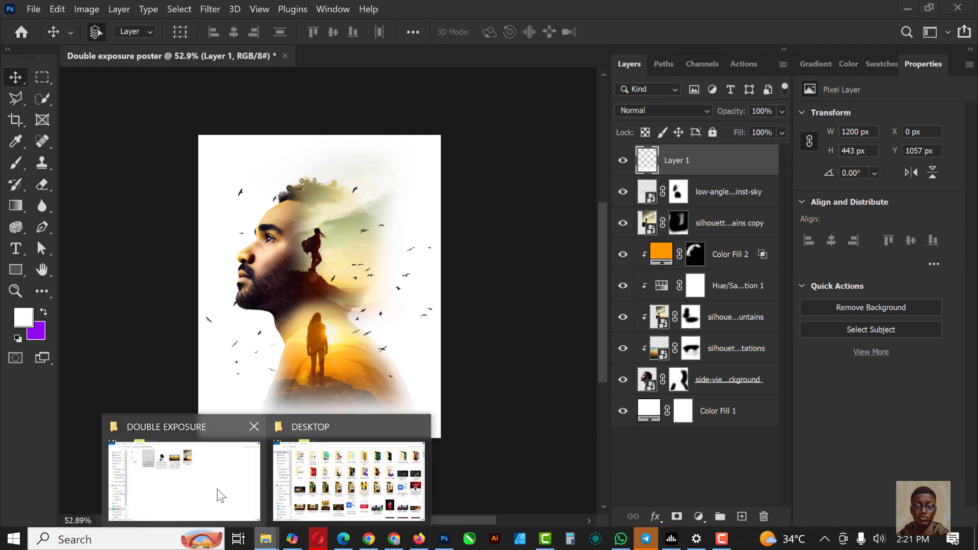
Place TEXT.png with the 'Choices' heading and body copy into the poster
left_click(209, 484)
left_click(163, 118)
left_click_drag(160, 102, 252, 256)
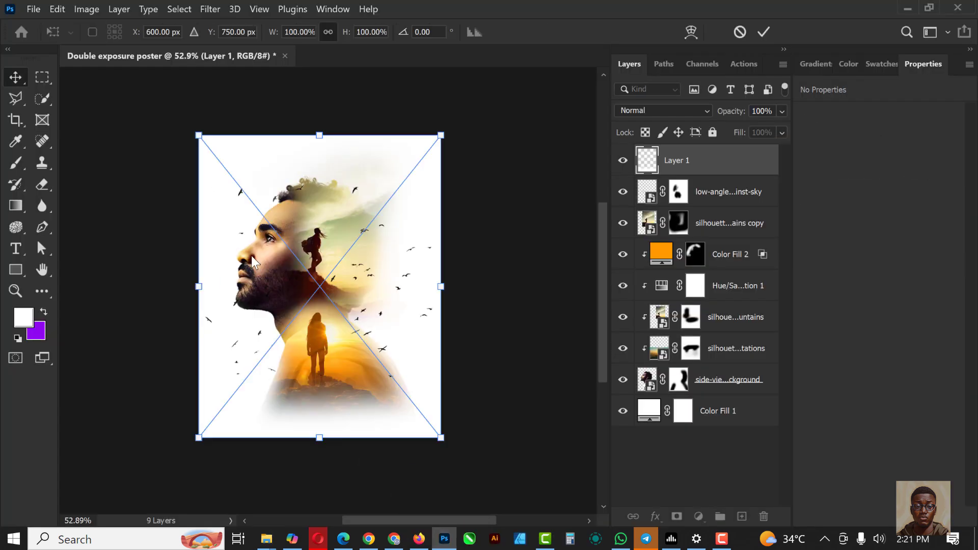
scroll(339, 221, "up", 3)
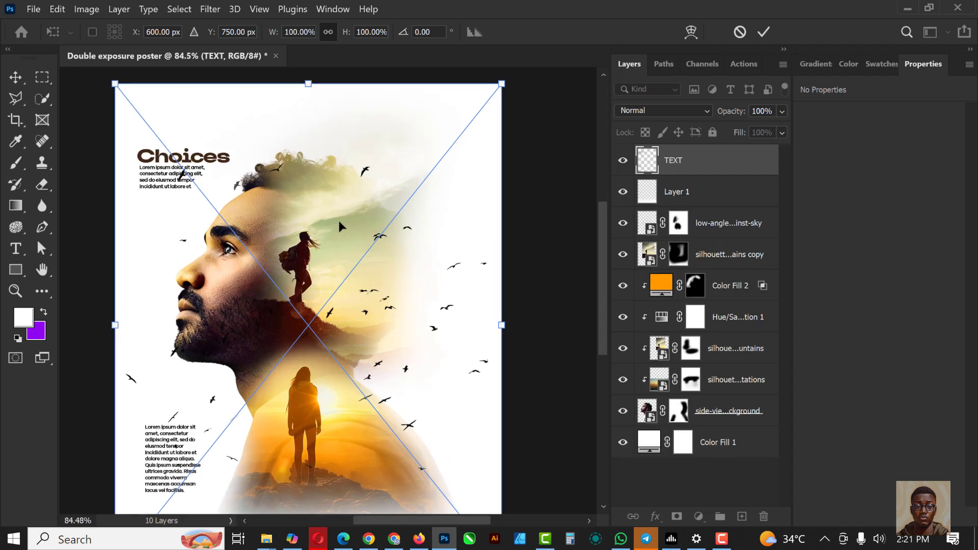
key("Return")
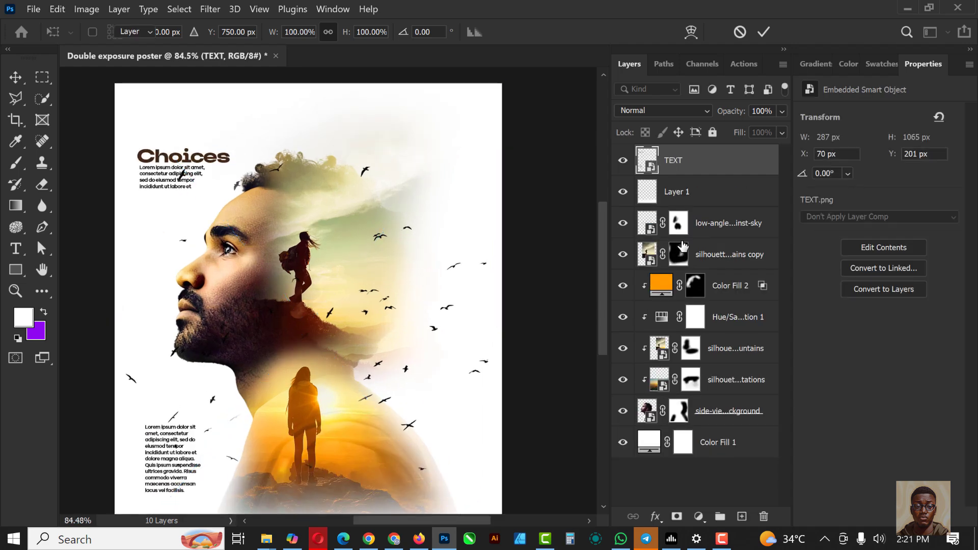
Paint black on the birds layer mask with a 175px brush to clear birds over the text
left_click(678, 222)
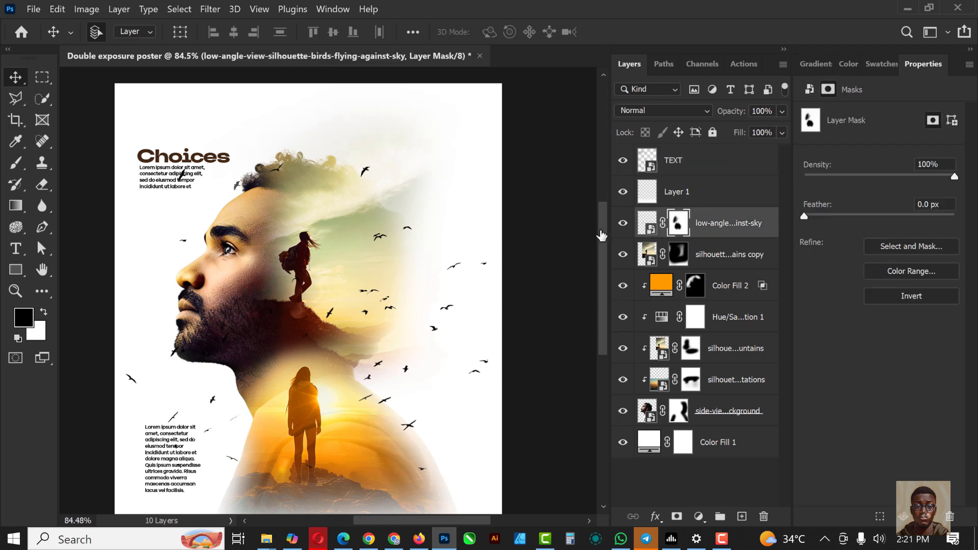
key("b")
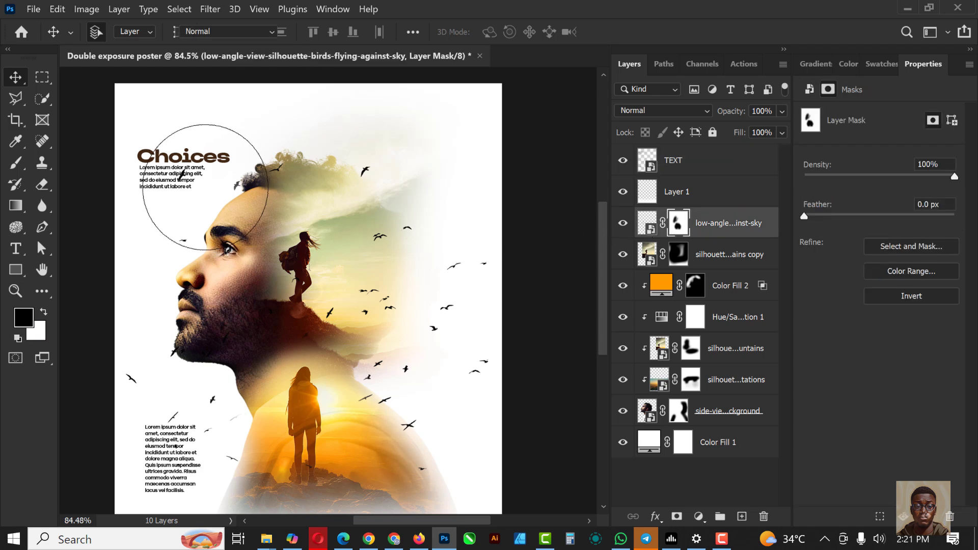
key("bracketleft")
key("bracketleft")
key("bracketleft")
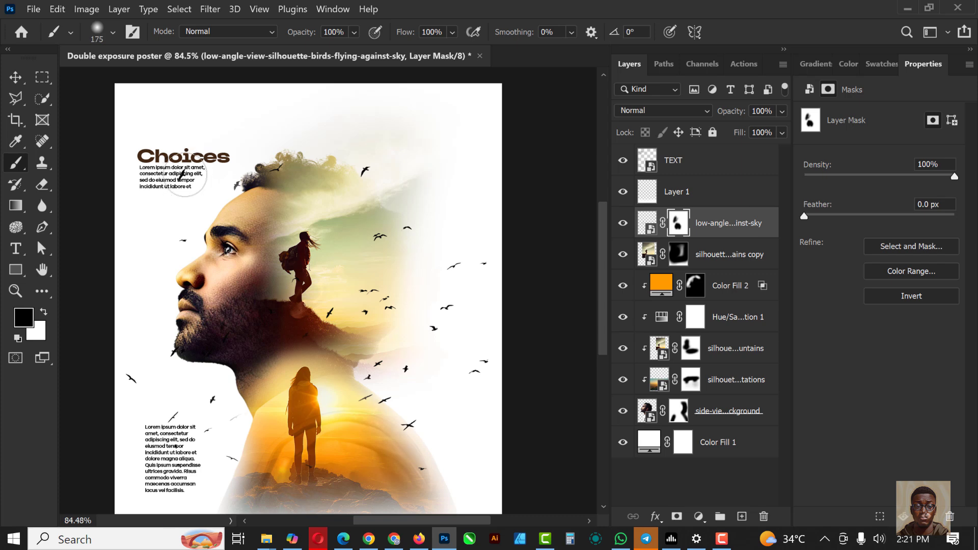
scroll(194, 195, "down", 2)
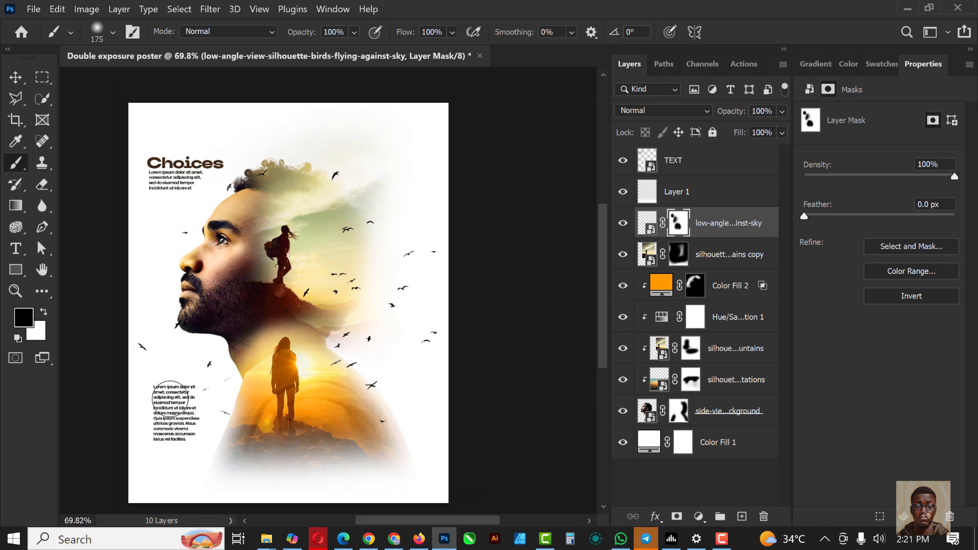
scroll(183, 352, "down", 1)
scroll(183, 352, "down", 1)
scroll(184, 352, "up", 3)
left_click(17, 76)
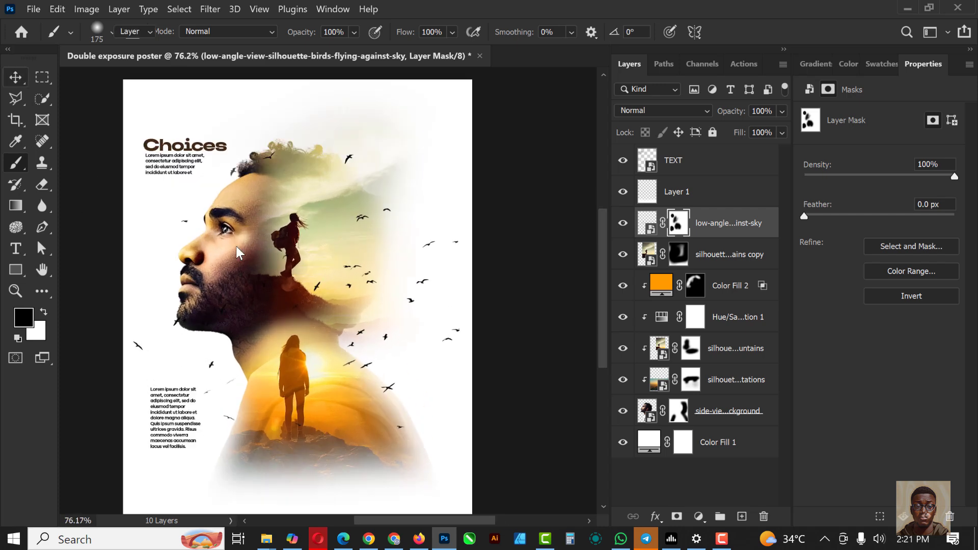
scroll(244, 235, "down", 2)
scroll(200, 280, "up", 2)
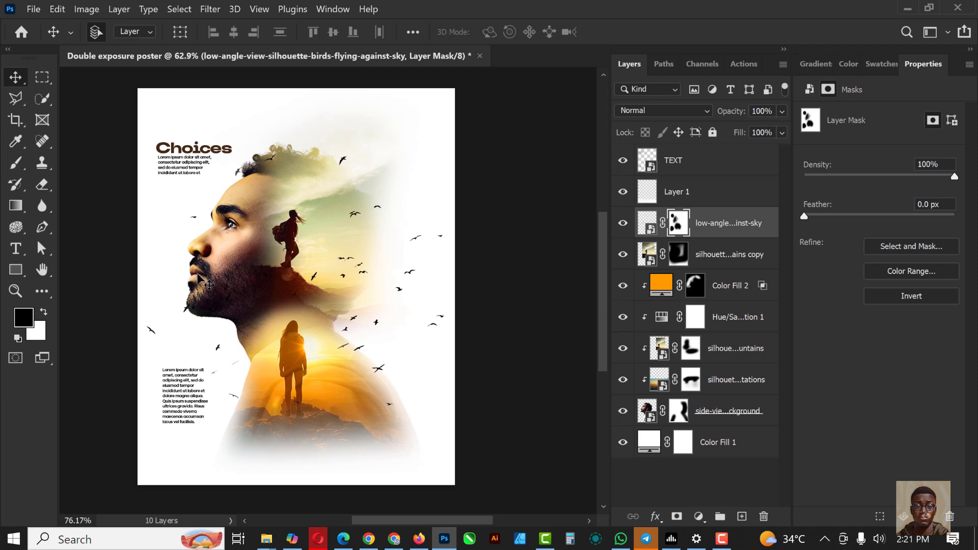
scroll(200, 266, "up", 1)
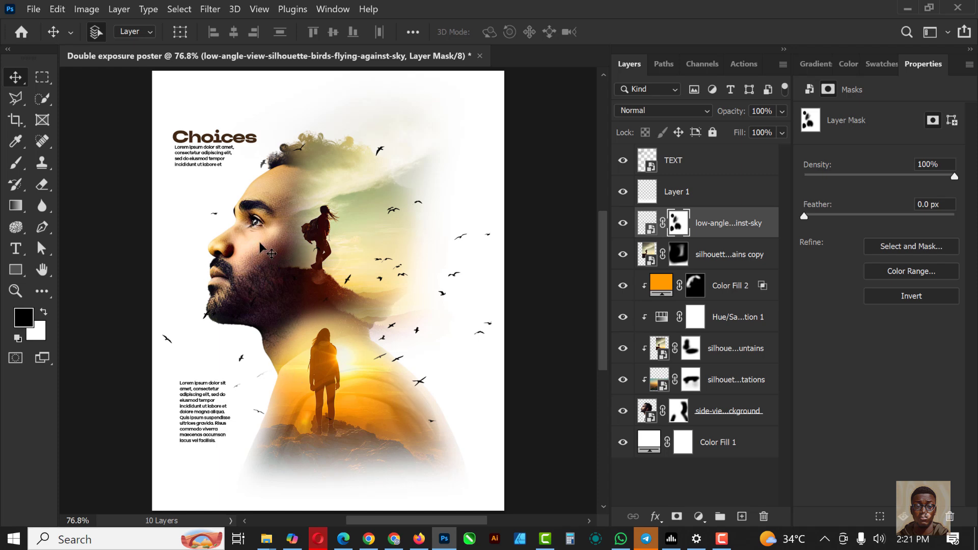
left_click(690, 162)
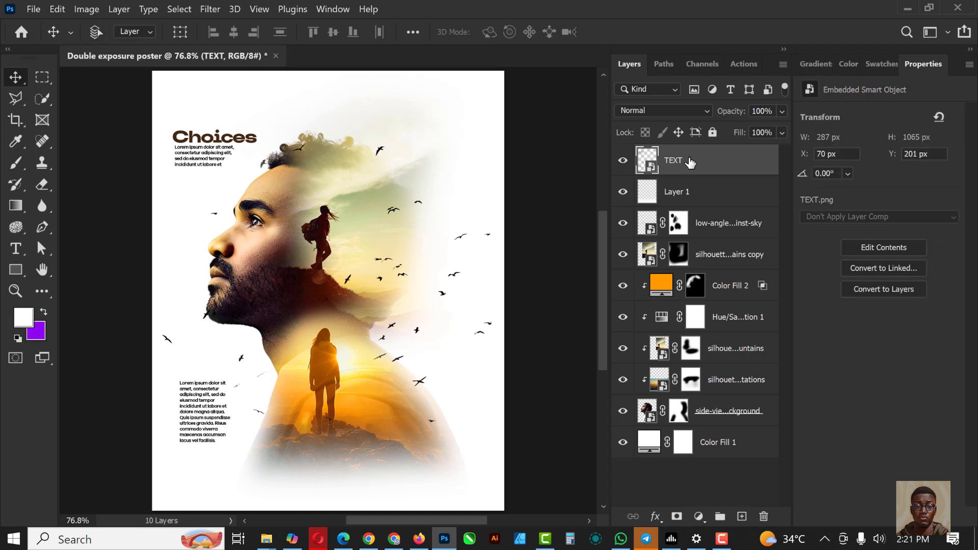
Stamp all visible content into a new Layer 2 and convert it to a smart object
key("ctrl+shift+alt+e")
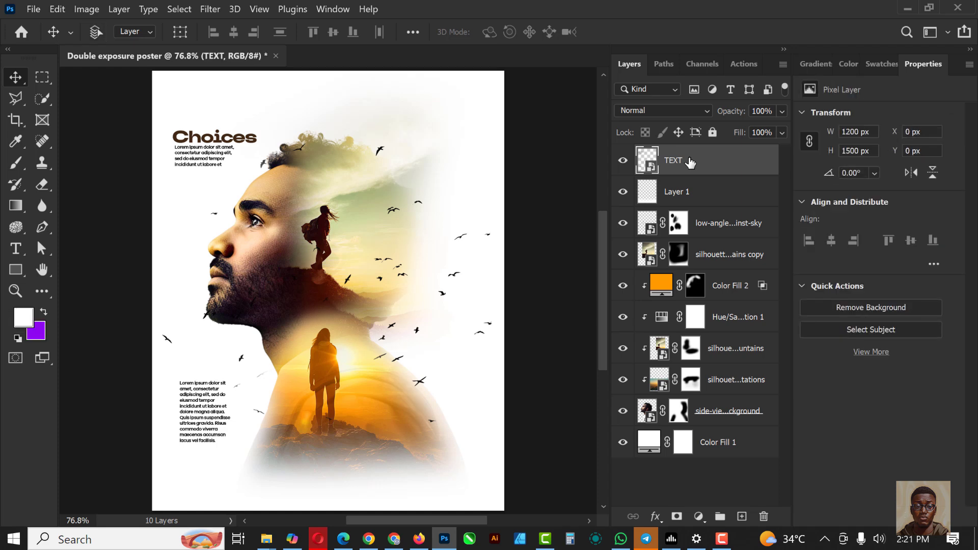
key("XF86MonBrightnessUp")
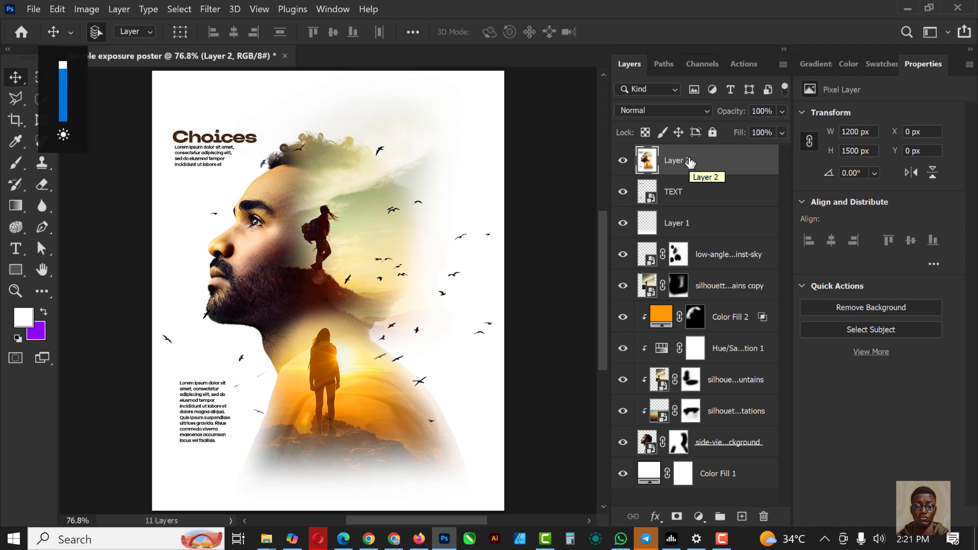
right_click(720, 163)
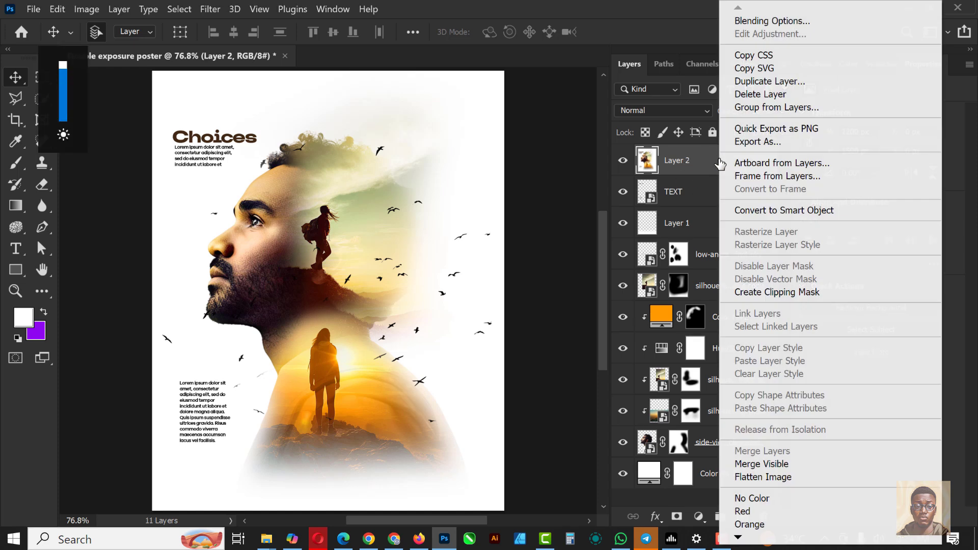
left_click(775, 209)
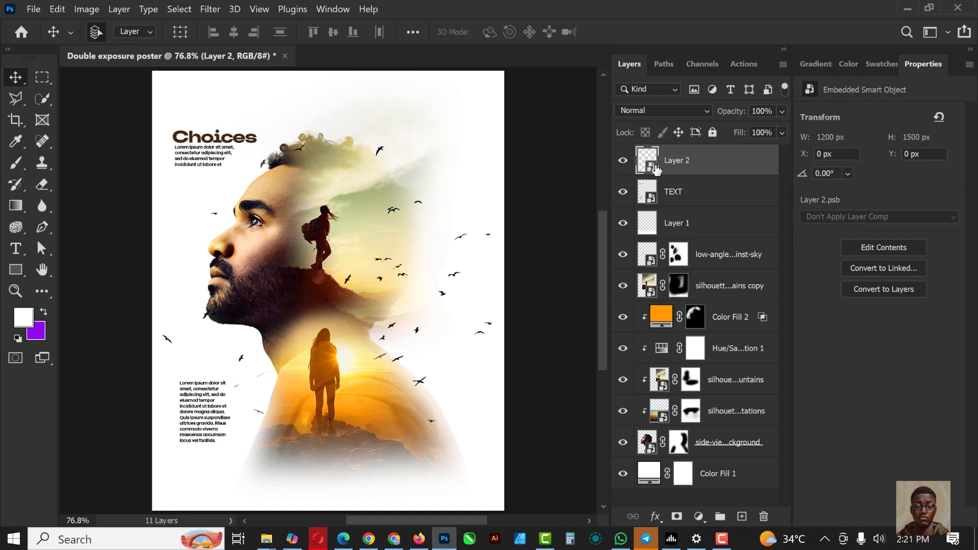
Apply the Filter Gallery Texturizer in Brick mode at 129% scaling and relief 2
left_click(209, 11)
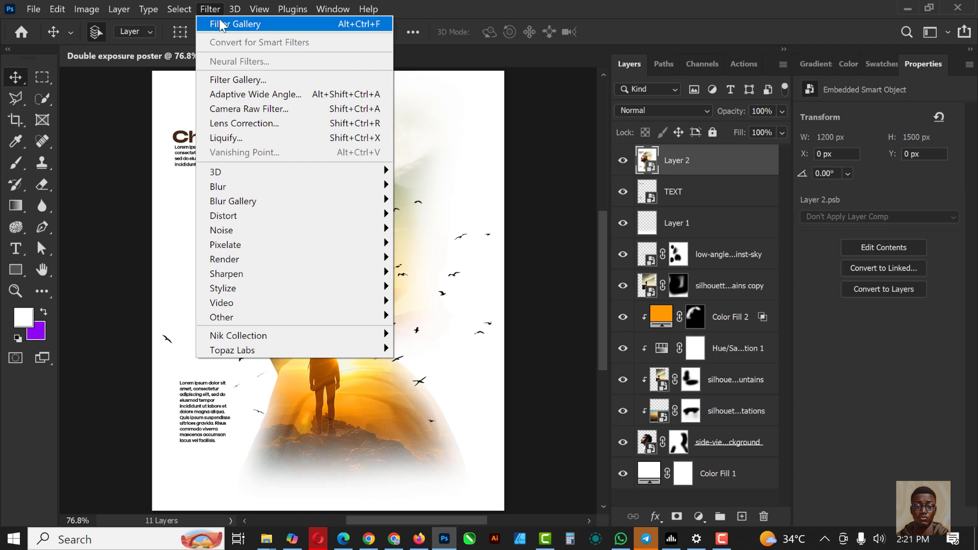
left_click(240, 80)
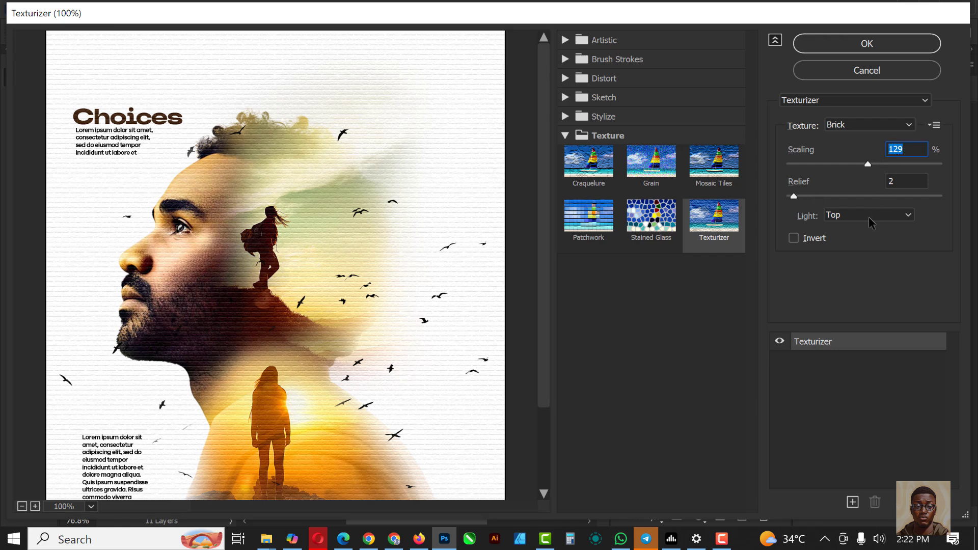
left_click(868, 46)
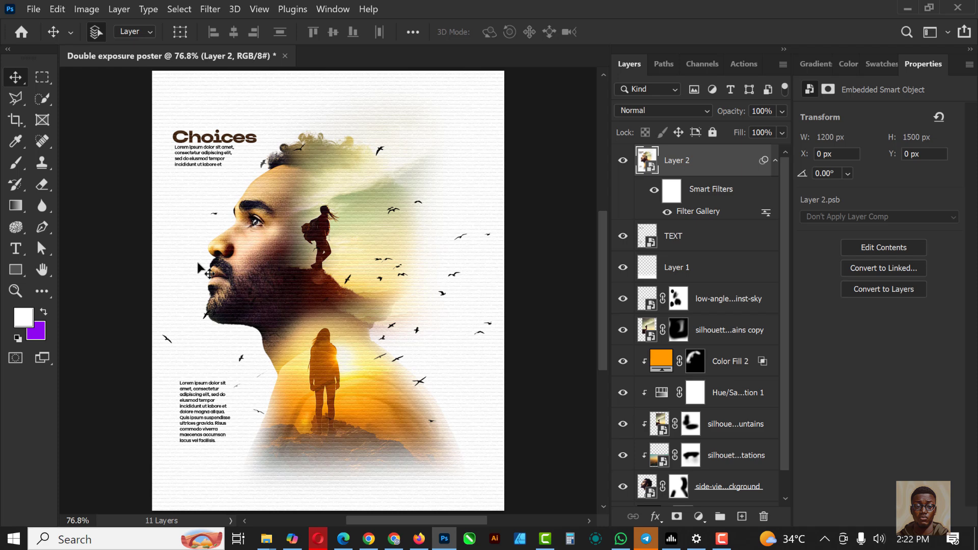
Mask Layer 2 and paint black over the man's head to hide the brick texture
left_click(677, 518)
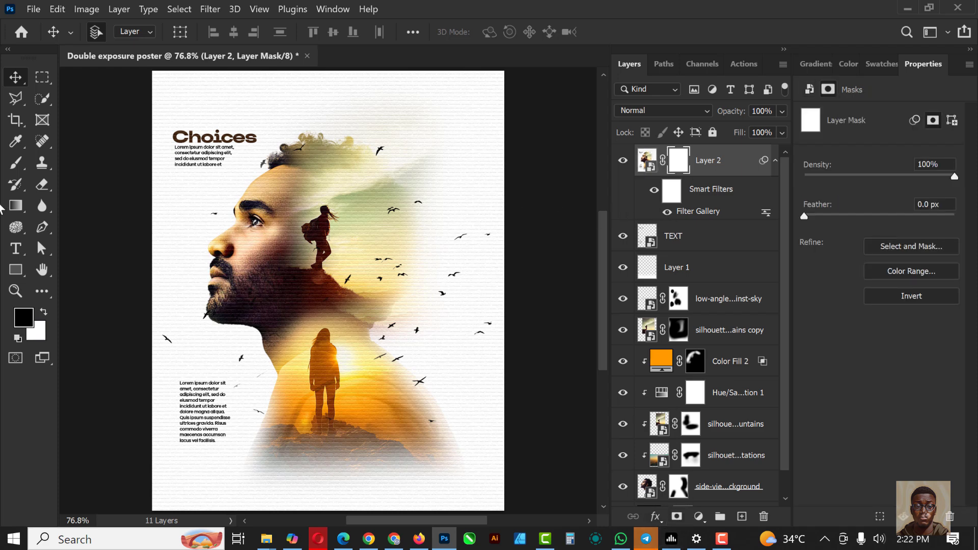
left_click(16, 163)
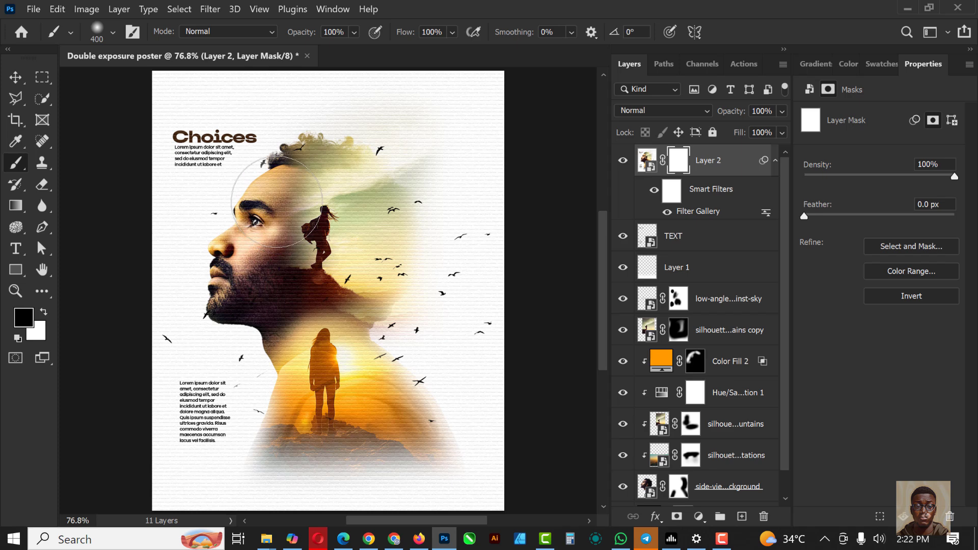
mouse_move(252, 230)
left_mouse_down()
mouse_move(286, 163)
mouse_move(326, 166)
left_mouse_up()
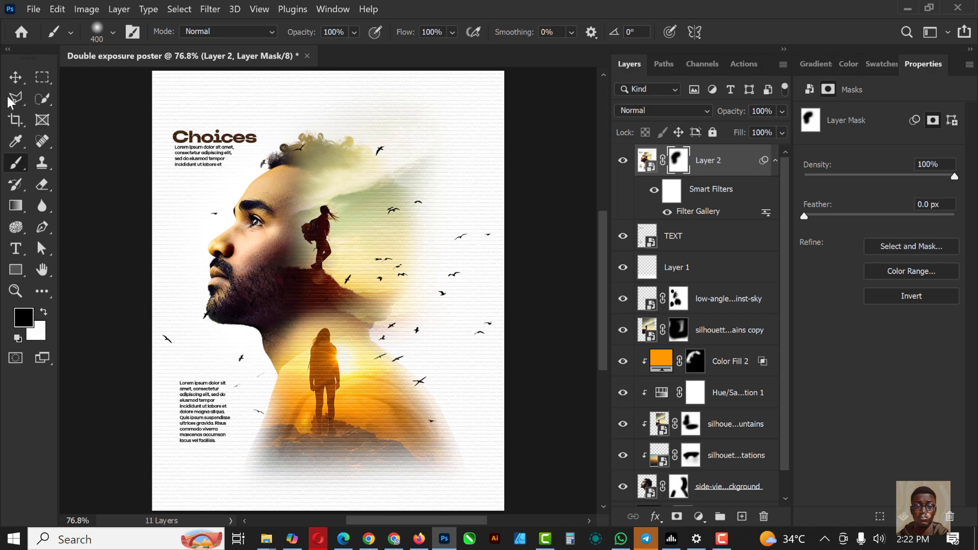
scroll(187, 198, "down", 2)
scroll(387, 237, "up", 5)
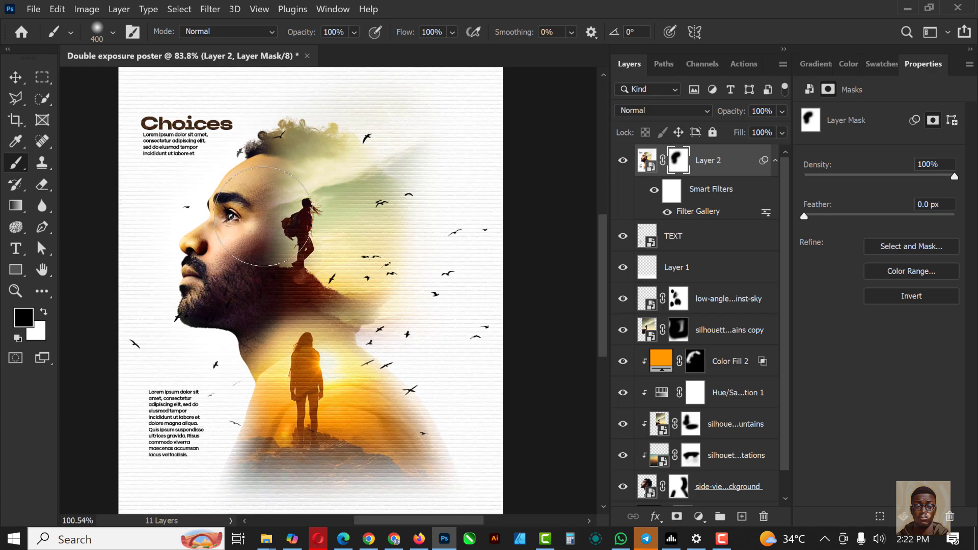
scroll(400, 181, "down", 3)
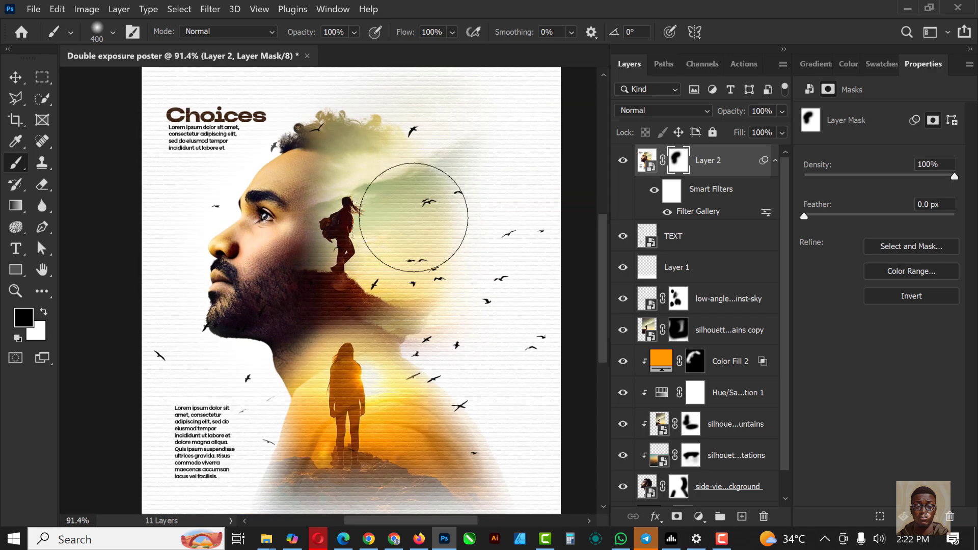